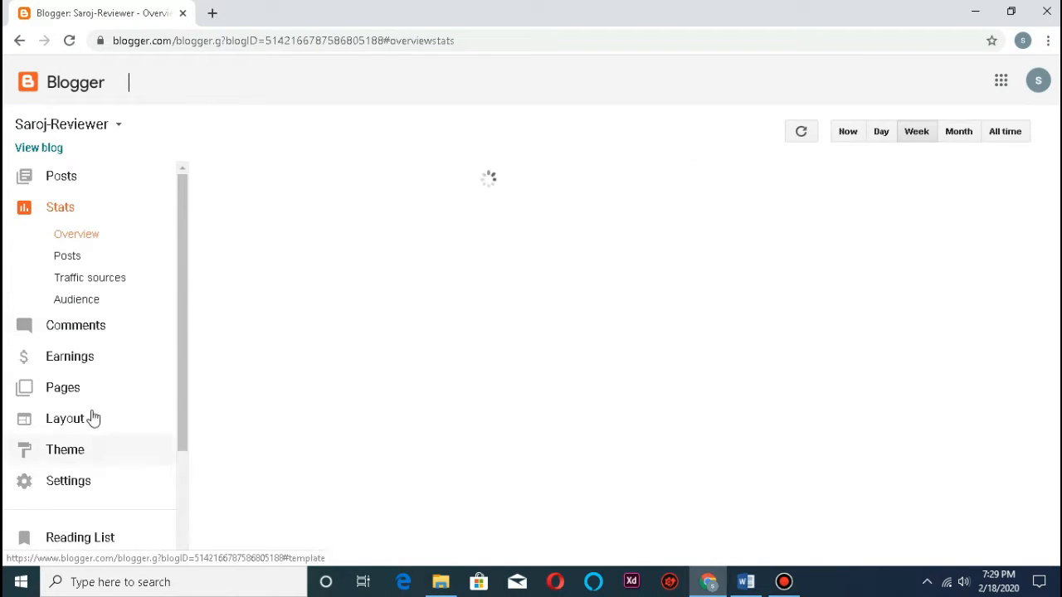
# Check the blog's post list, then view the live blog and its side menu and close it.
pyautogui.click(61, 178)
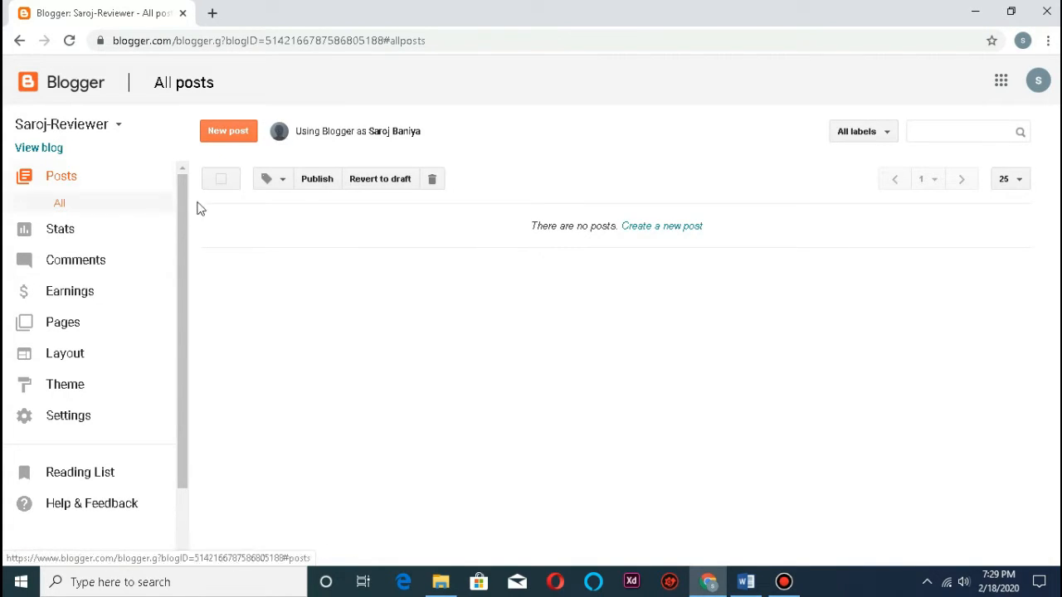
pyautogui.click(52, 149)
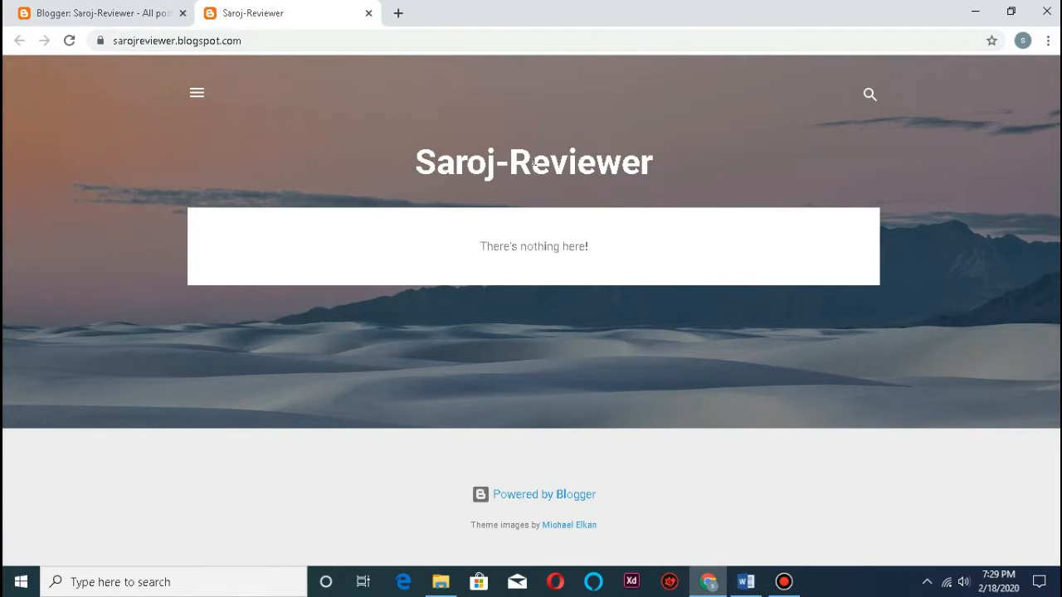
pyautogui.click(214, 103)
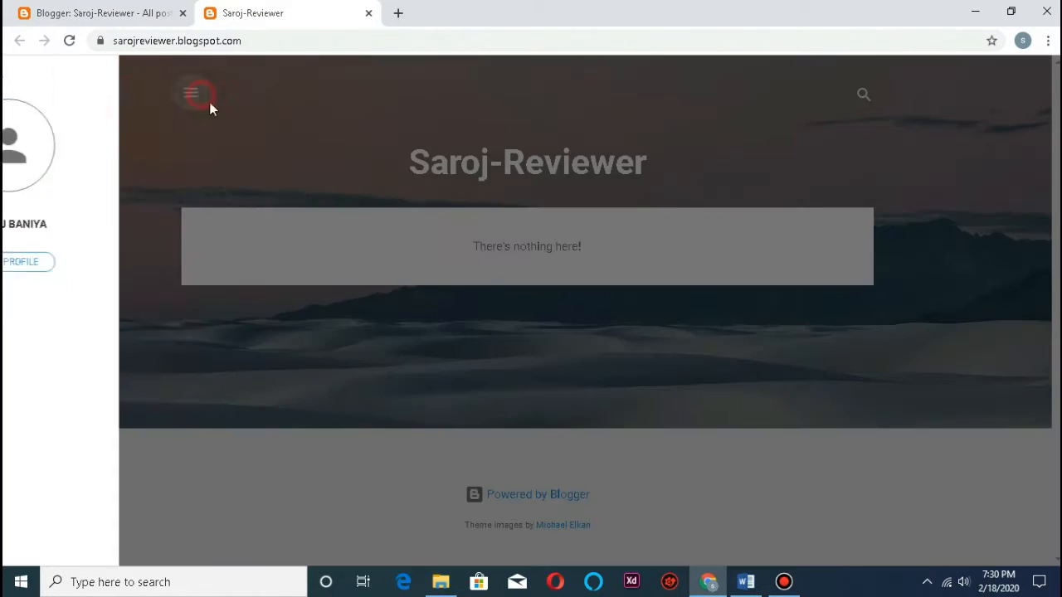
pyautogui.click(688, 146)
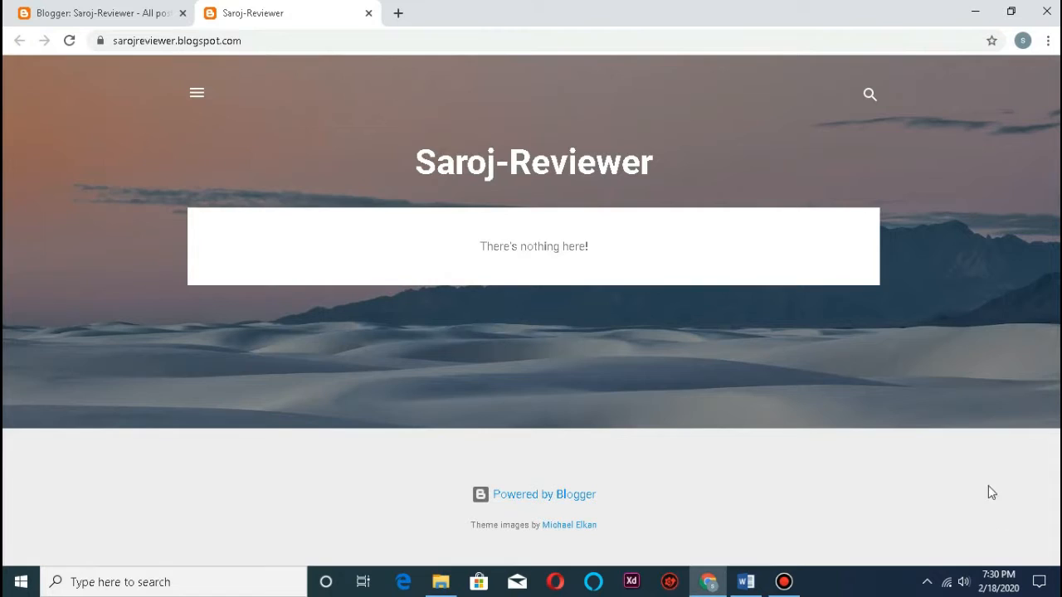
pyautogui.click(368, 13)
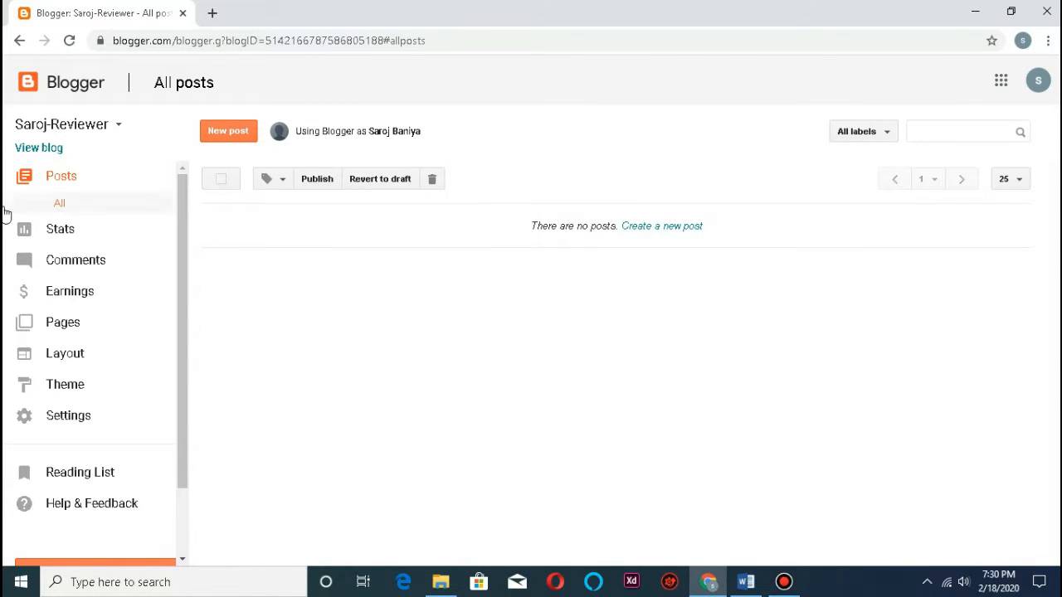
# Review the blog's statistics, covering the overview, posts, traffic sources and audience views.
pyautogui.click(77, 229)
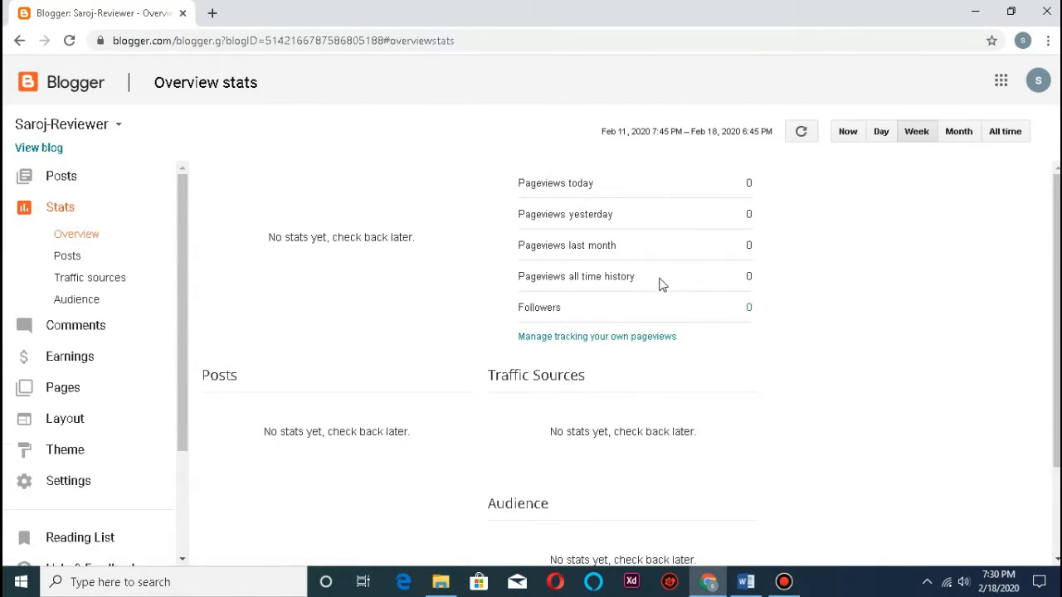
pyautogui.scroll(-2, 666, 278)
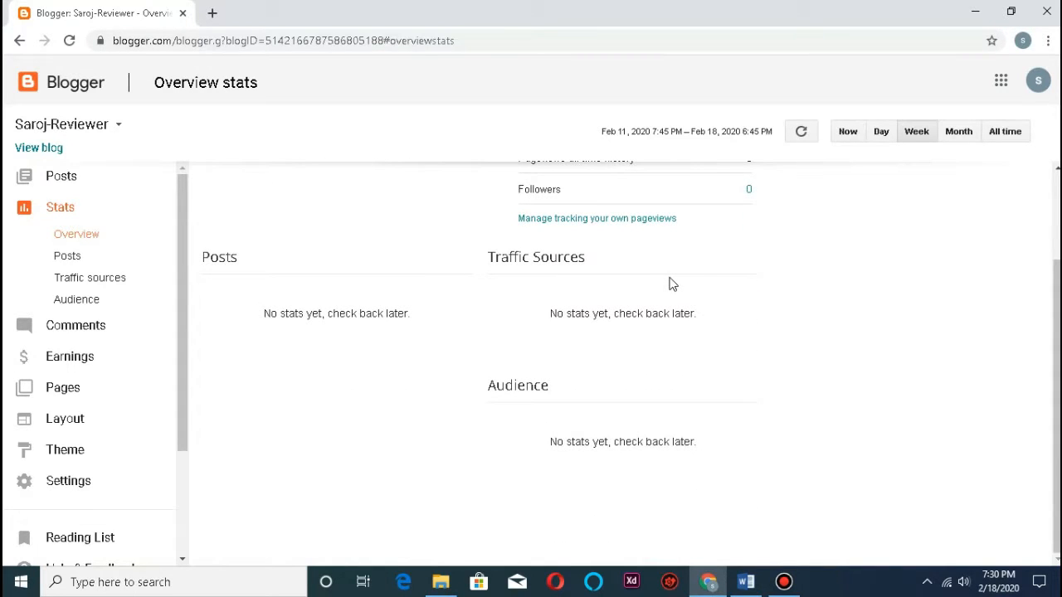
pyautogui.scroll(2, 672, 284)
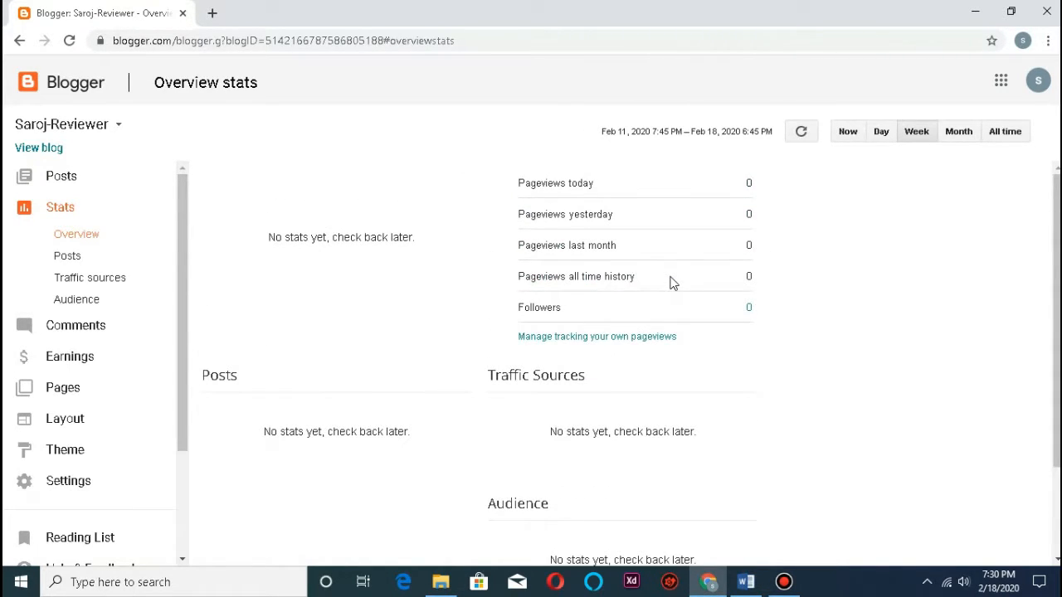
pyautogui.scroll(-2, 672, 284)
pyautogui.click(97, 264)
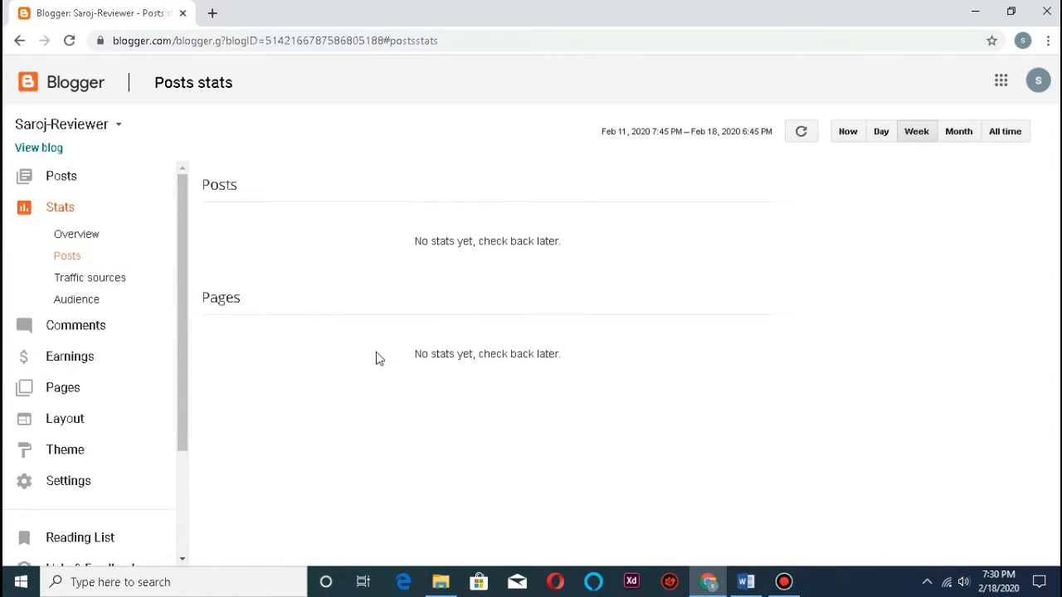
pyautogui.click(59, 278)
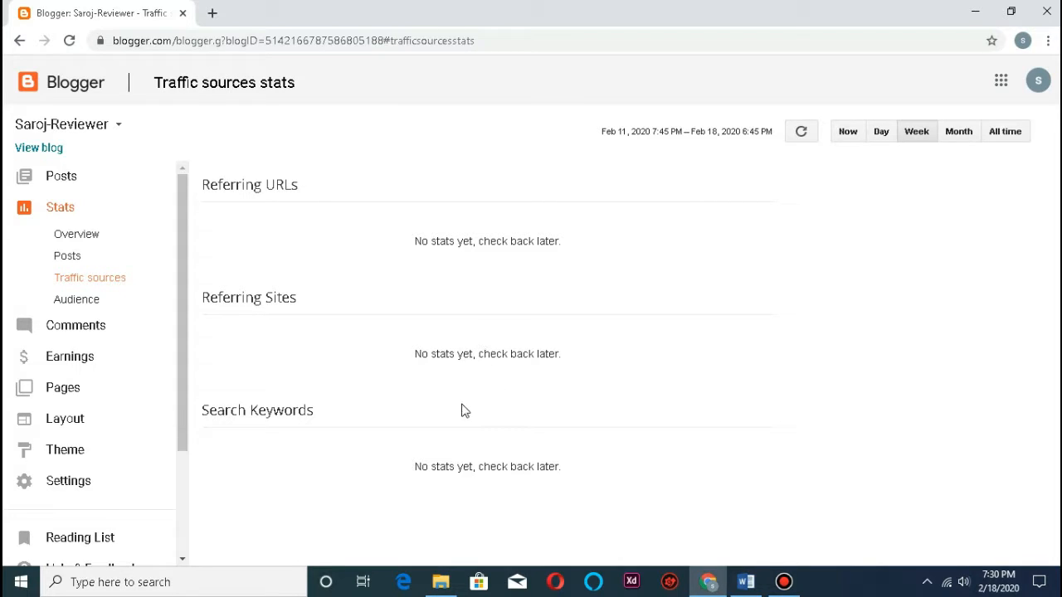
pyautogui.click(117, 301)
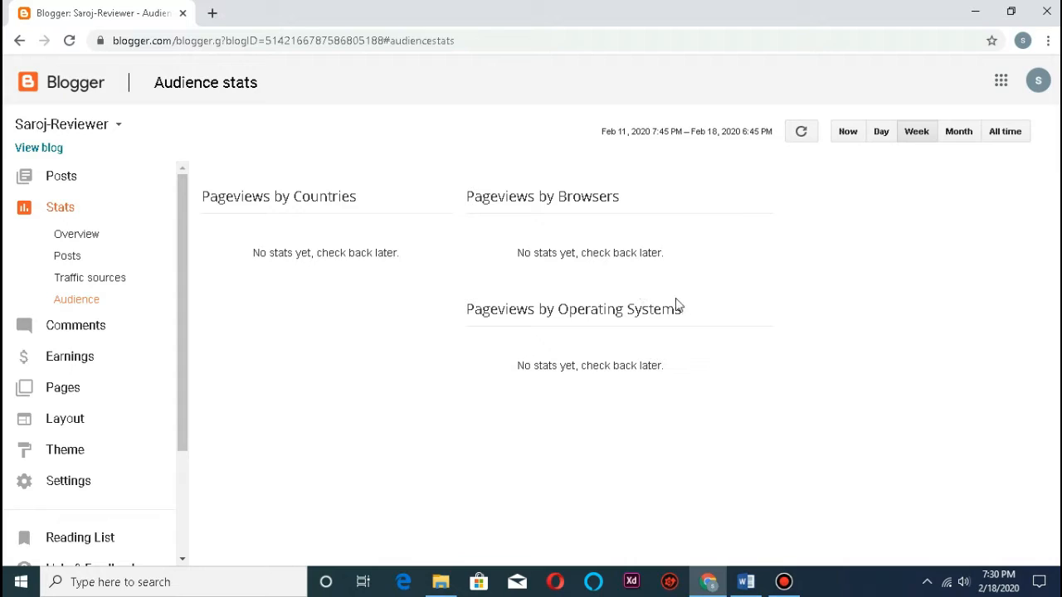
# Look through the published and spam comments, the AdSense earnings section and the list of pages.
pyautogui.click(108, 329)
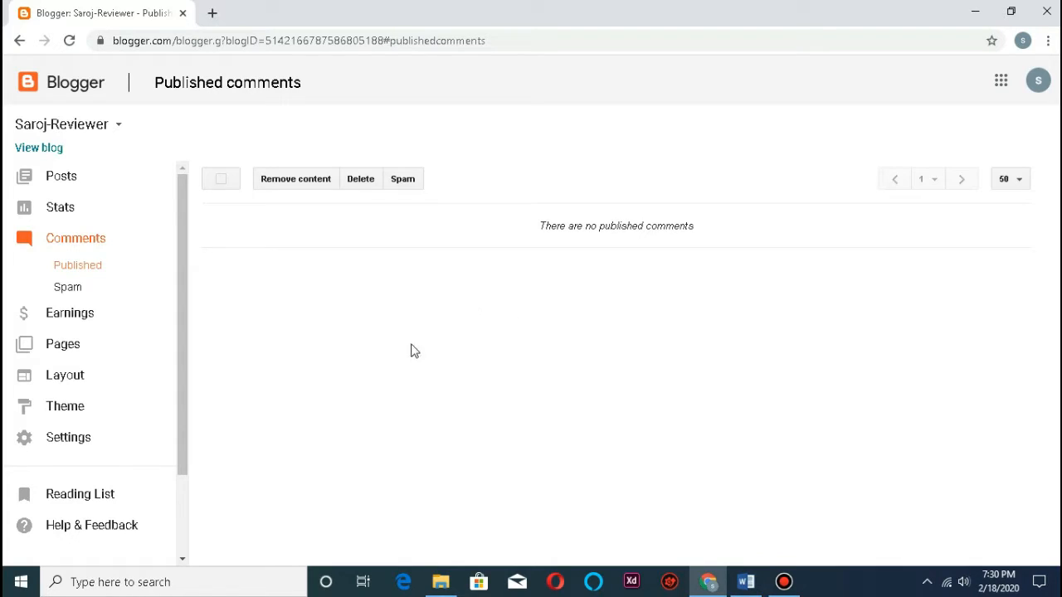
pyautogui.click(121, 291)
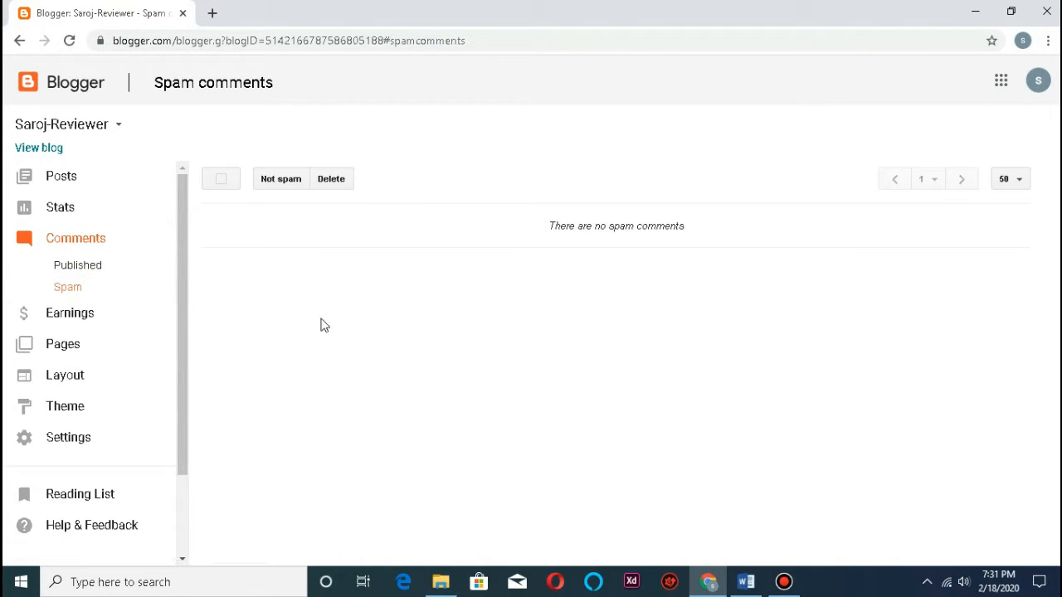
pyautogui.click(119, 313)
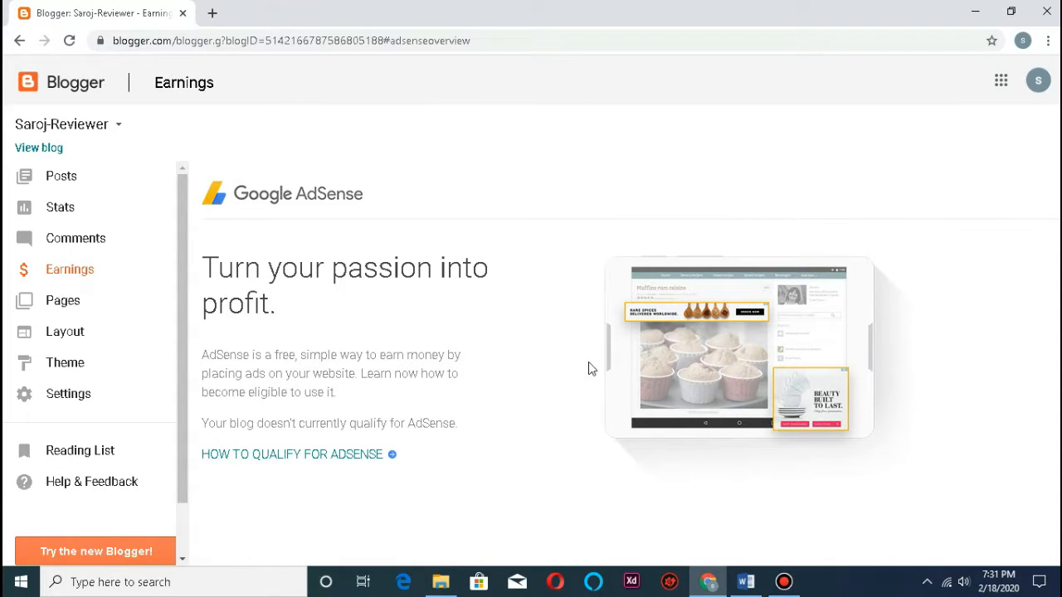
pyautogui.click(93, 298)
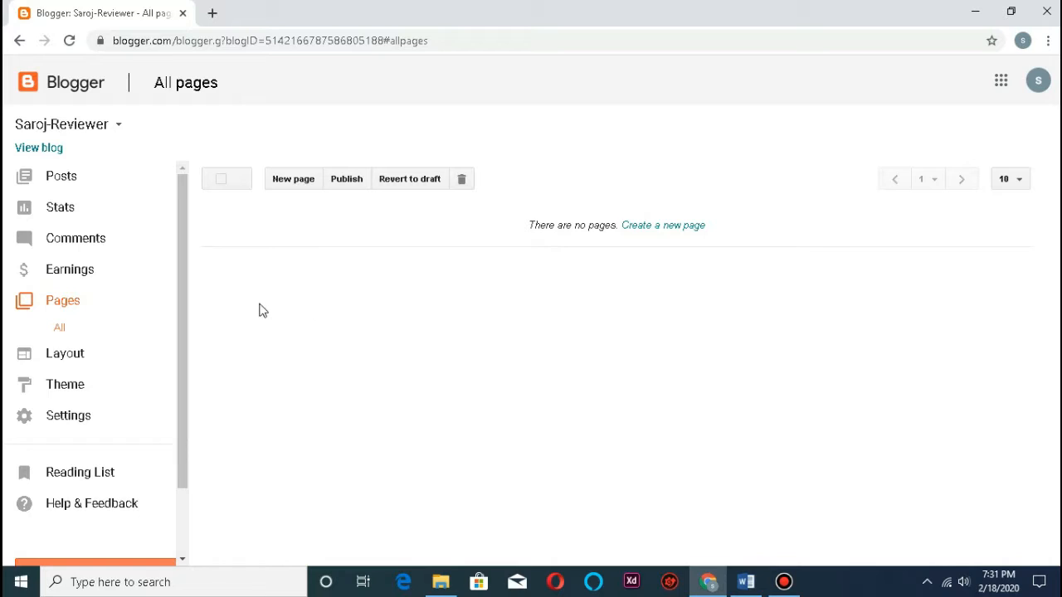
# Examine the blog's layout and its gadgets, from the sidebar and header sections down to the footer.
pyautogui.click(89, 355)
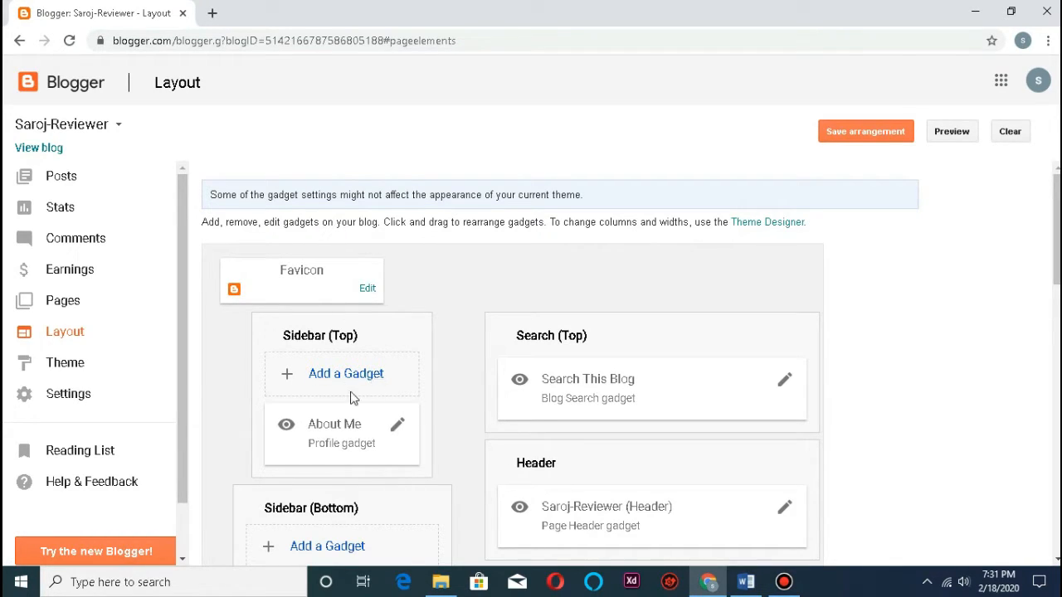
pyautogui.scroll(-2, 628, 410)
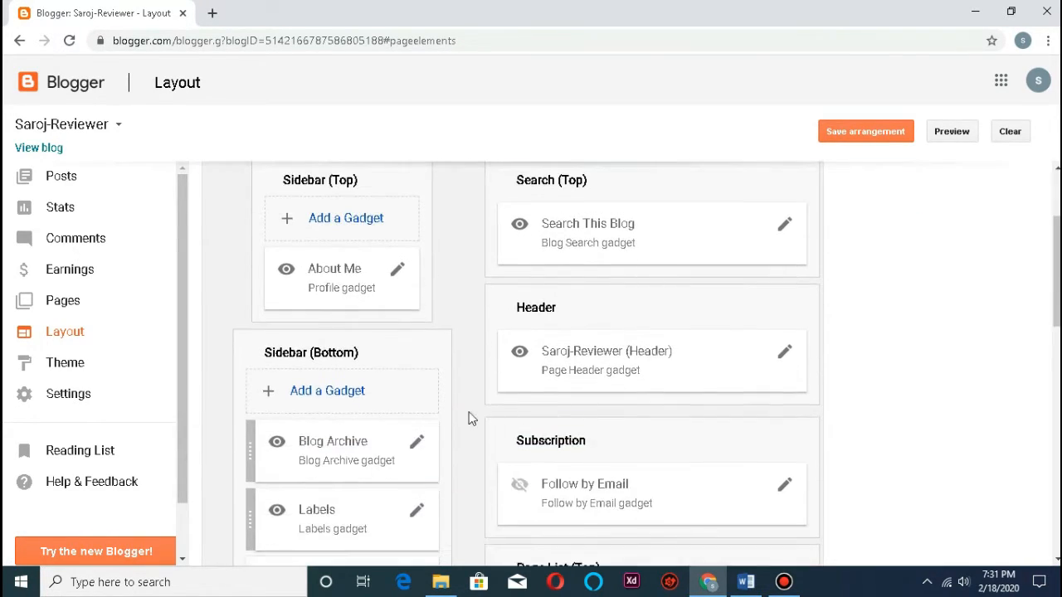
pyautogui.scroll(-2, 396, 357)
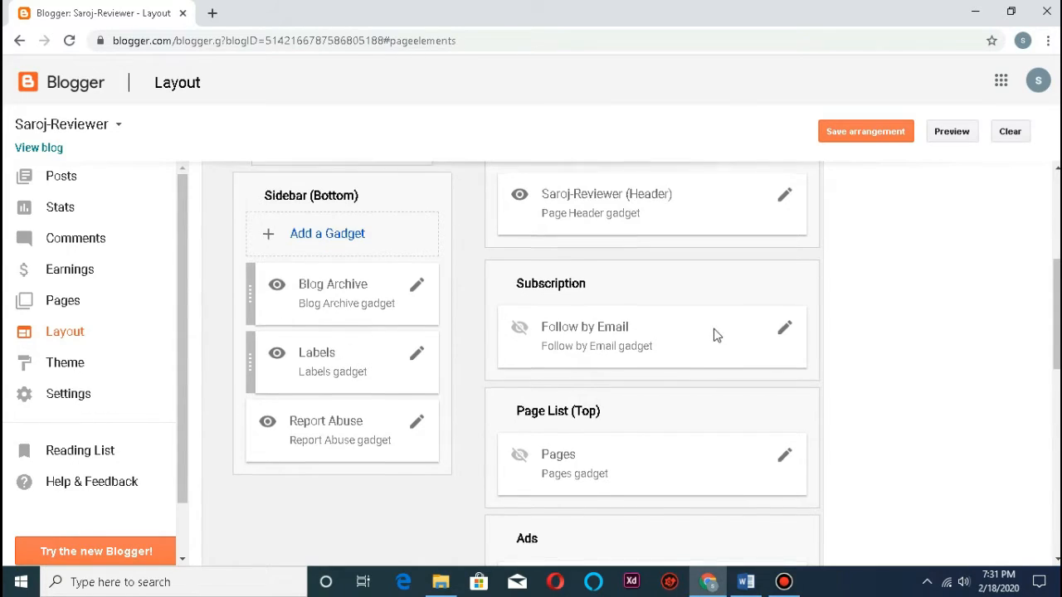
pyautogui.scroll(-4, 716, 336)
pyautogui.scroll(6, 695, 346)
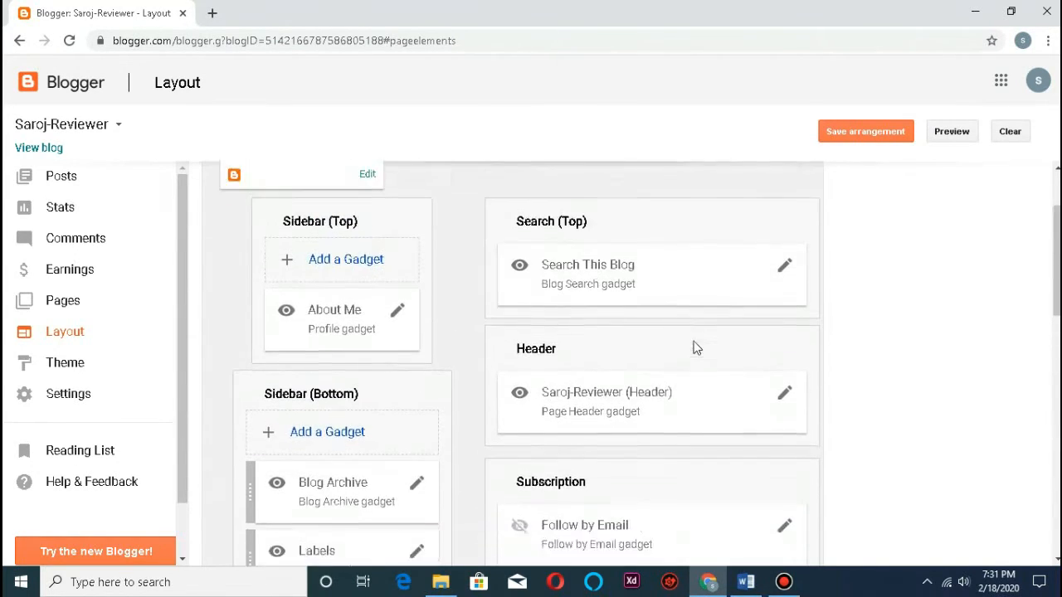
pyautogui.scroll(-7, 701, 373)
pyautogui.scroll(3, 618, 300)
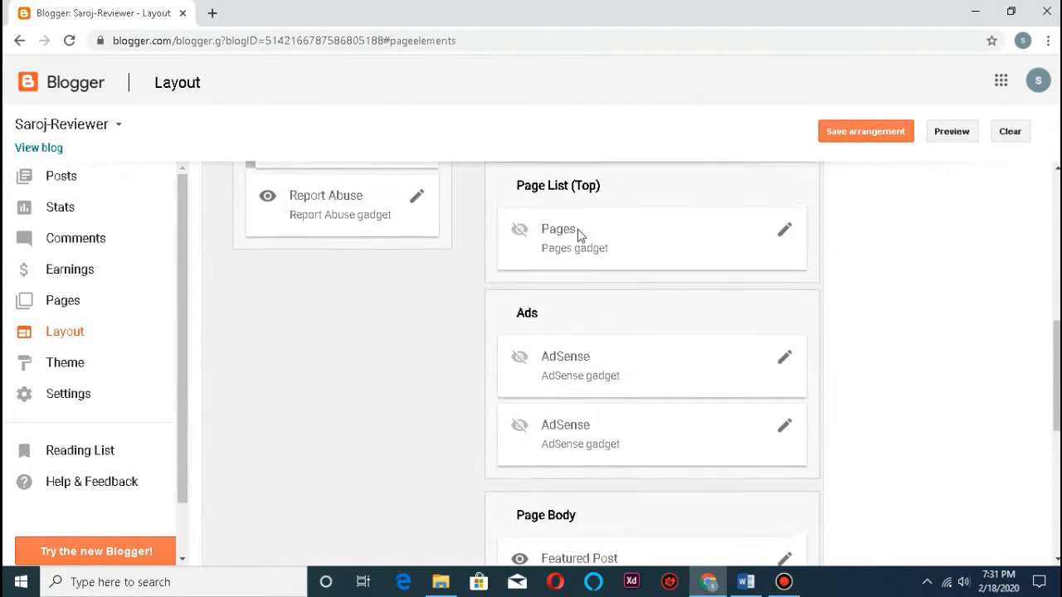
pyautogui.scroll(-1, 746, 319)
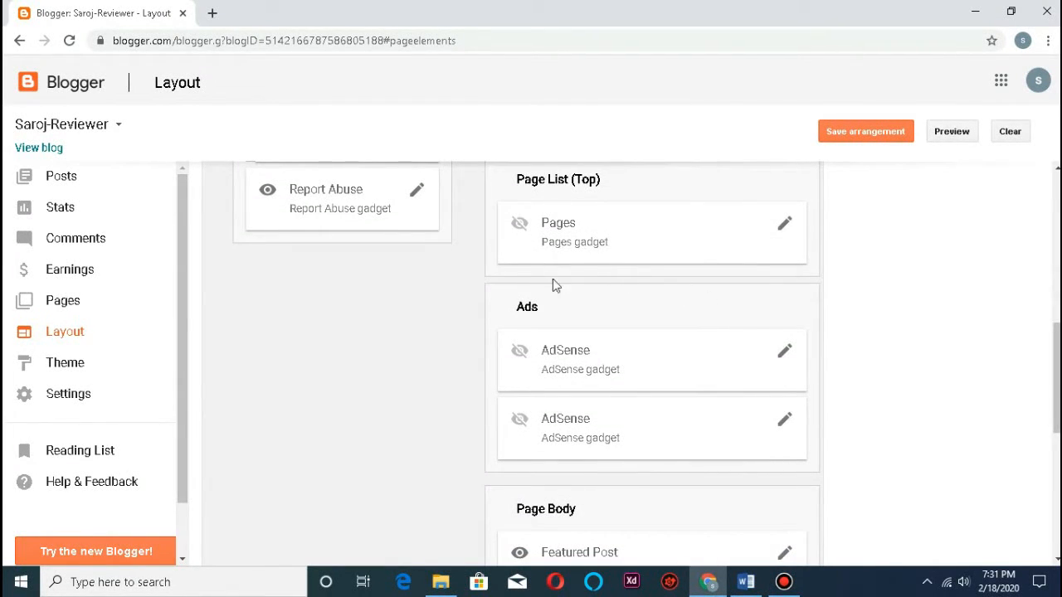
pyautogui.scroll(-4, 630, 290)
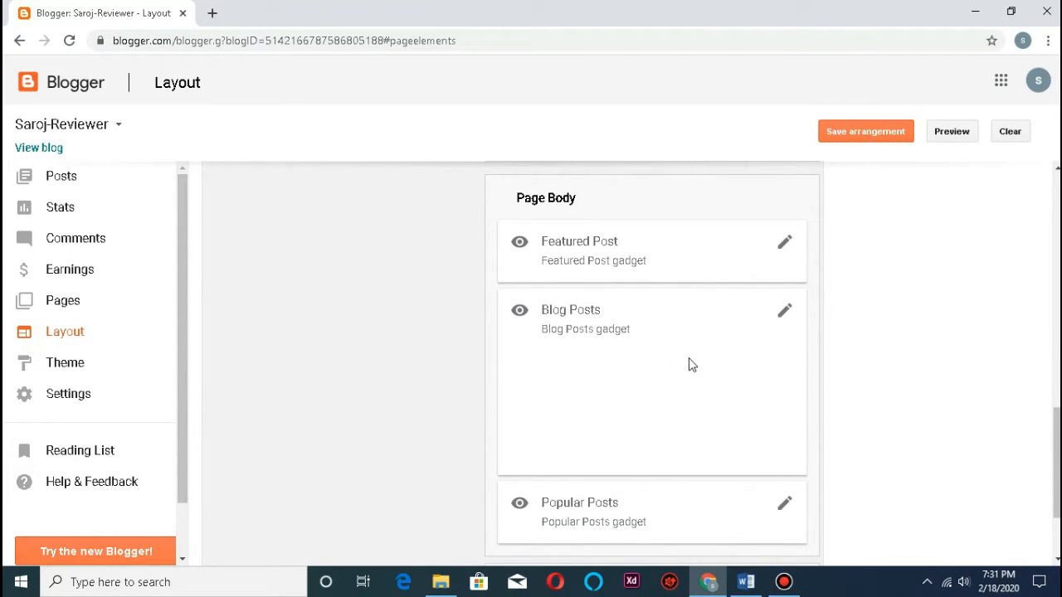
pyautogui.scroll(-2, 683, 390)
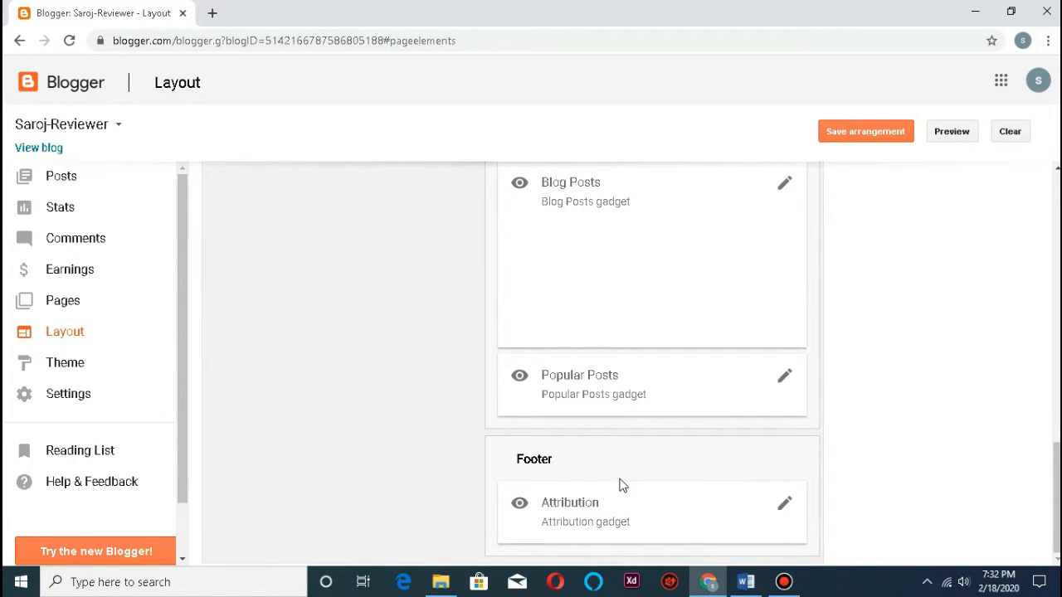
# Browse the available blog themes, from Contempo and Soho to Picture Window and Awesome Inc.
pyautogui.click(113, 372)
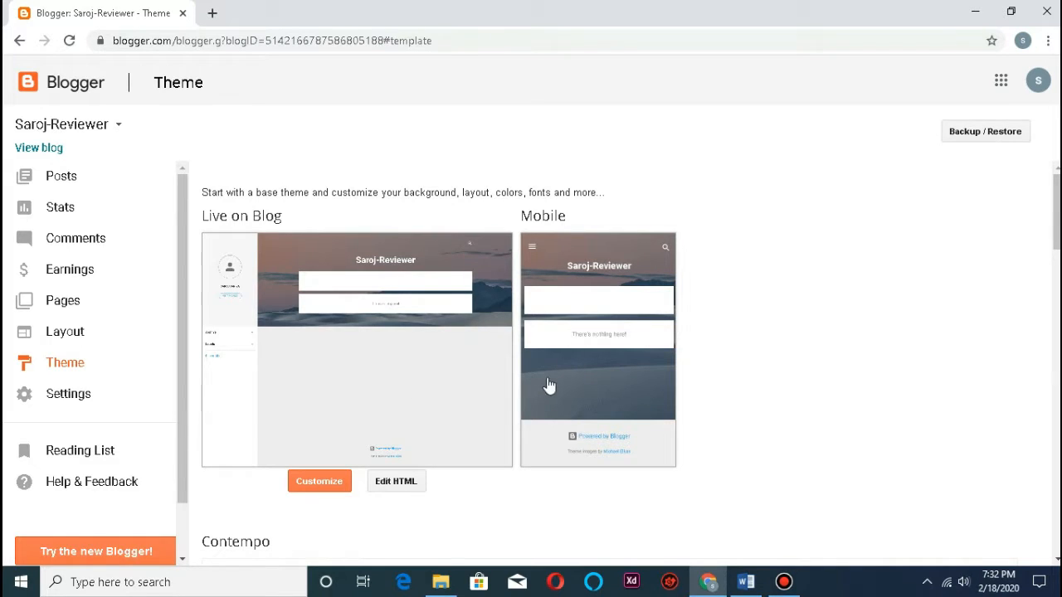
pyautogui.scroll(-10, 757, 293)
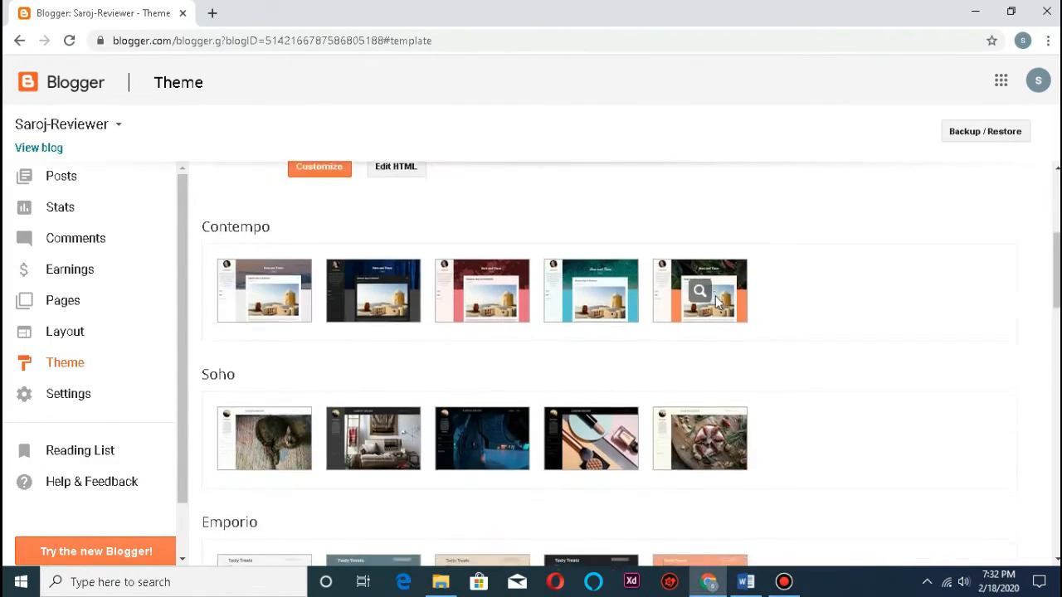
pyautogui.scroll(-4, 710, 336)
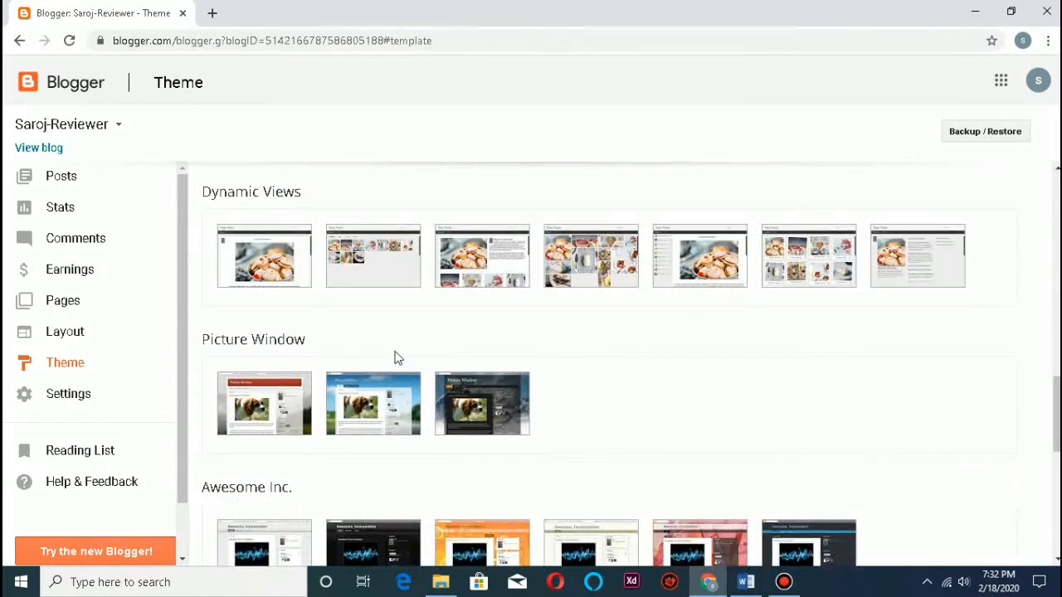
# Open the blog's basic settings and save the existing title without altering it.
pyautogui.click(126, 393)
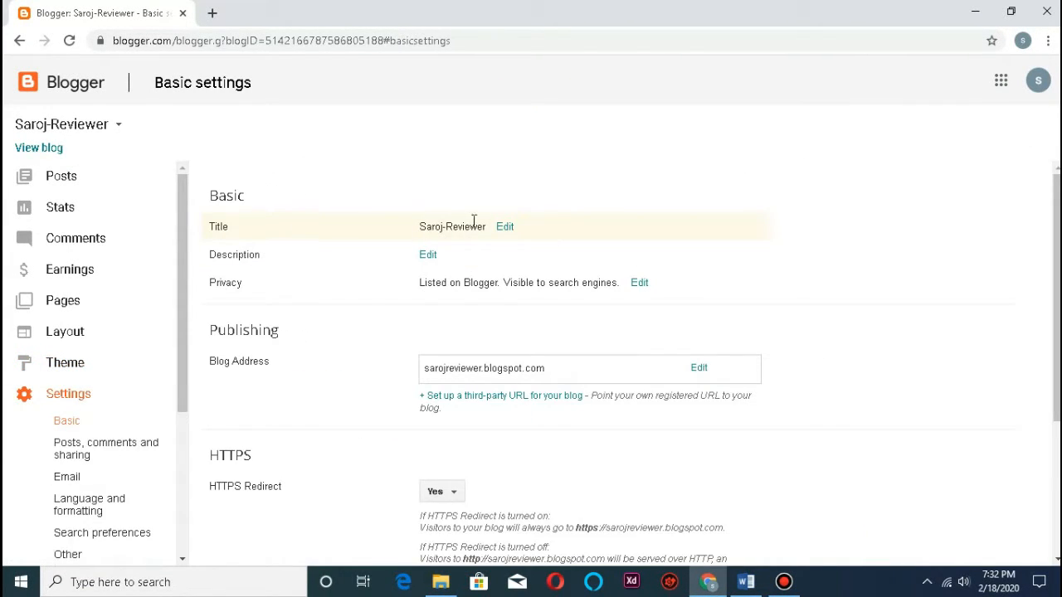
pyautogui.click(504, 226)
pyautogui.click(543, 230)
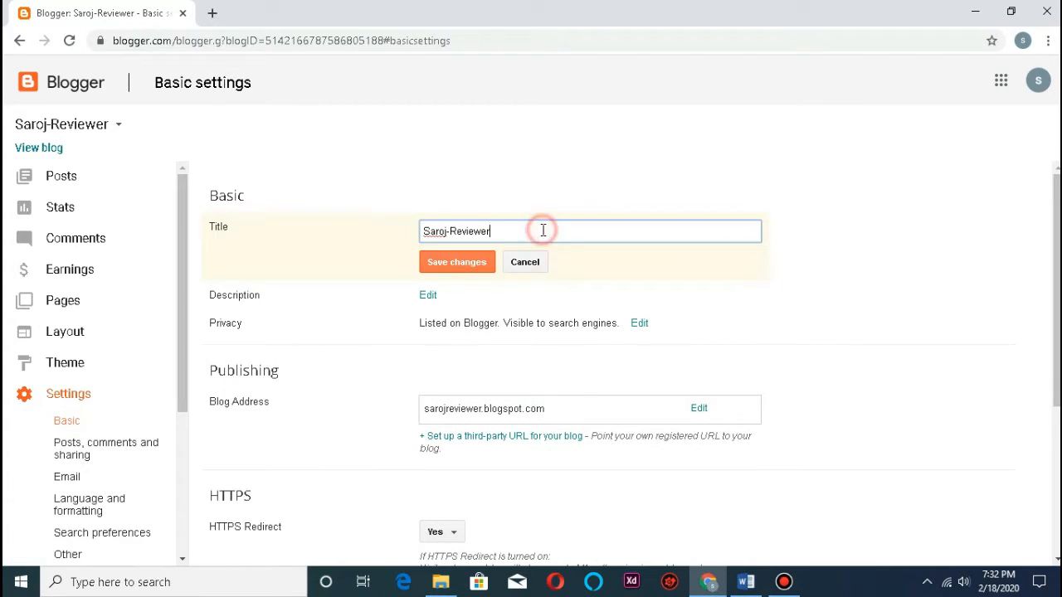
pyautogui.click(452, 264)
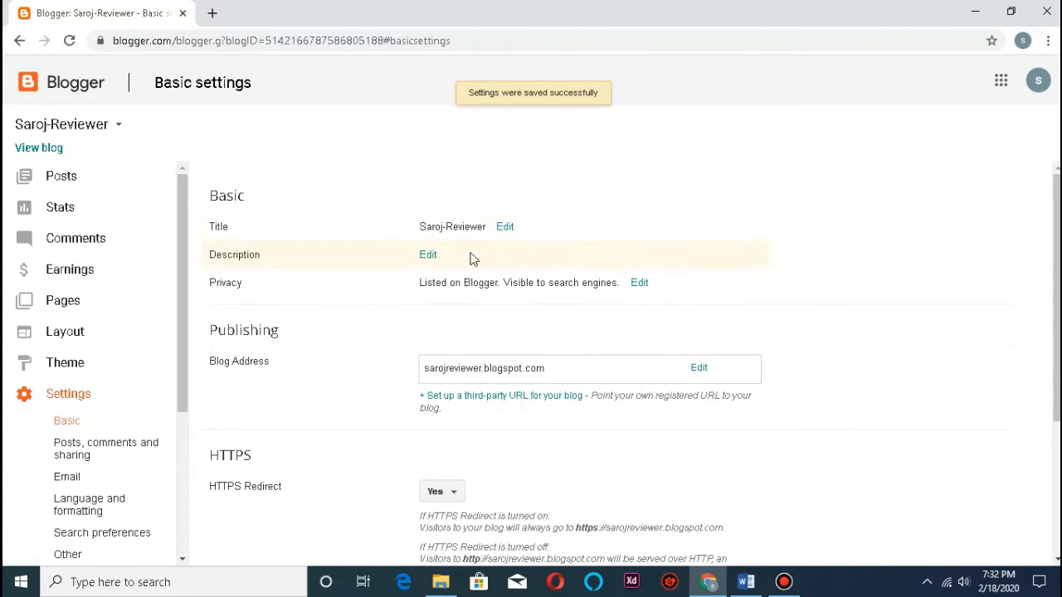
# Save the blog description "Blog which provide review of trusted online earning site and review of many more products.".
pyautogui.click(428, 255)
pyautogui.click(457, 268)
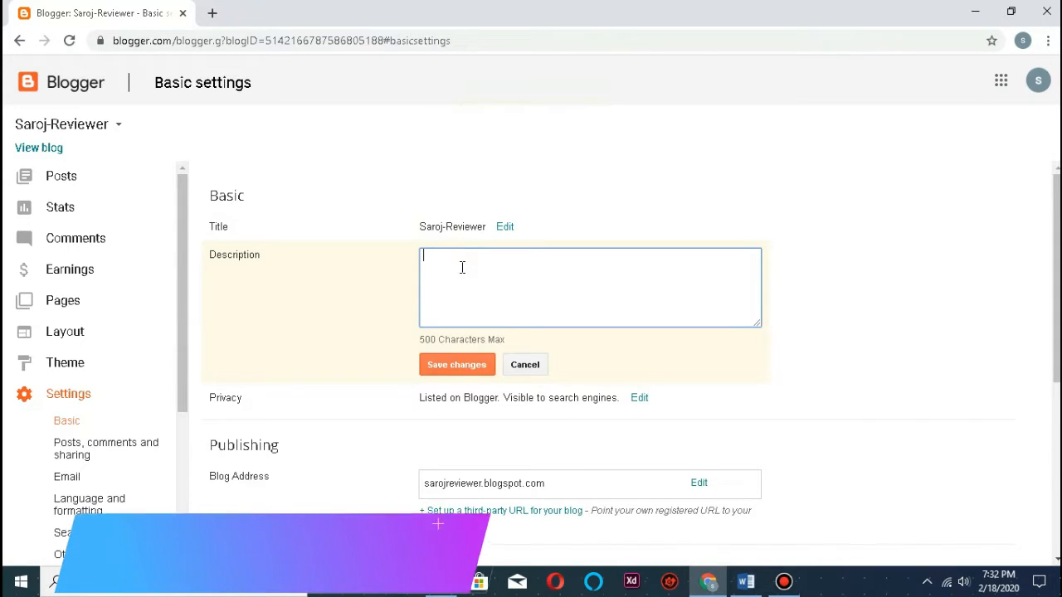
pyautogui.write('B')
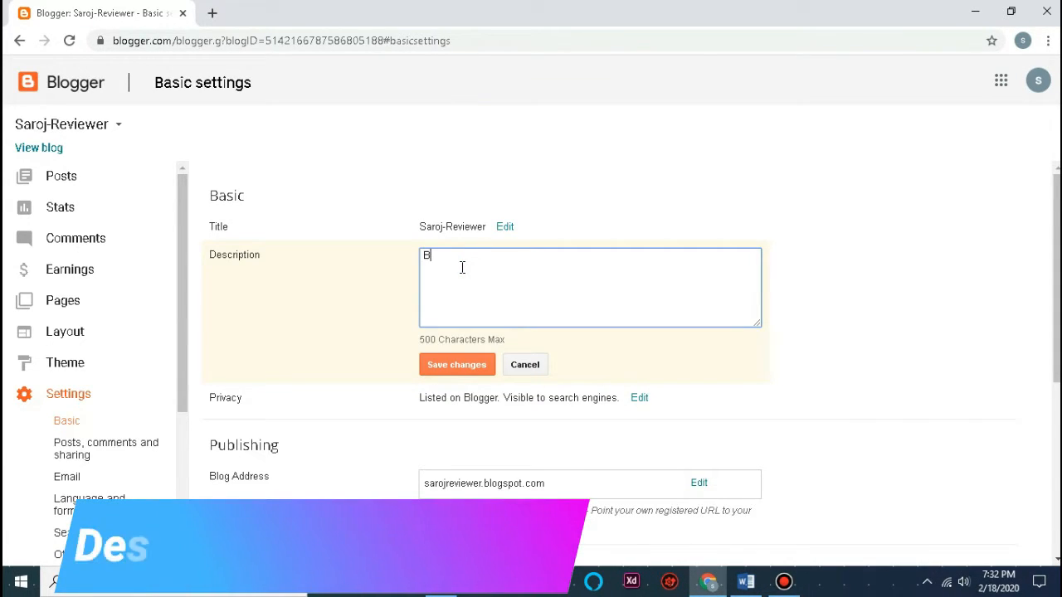
pyautogui.write('log which provide trusted online earning sitr')
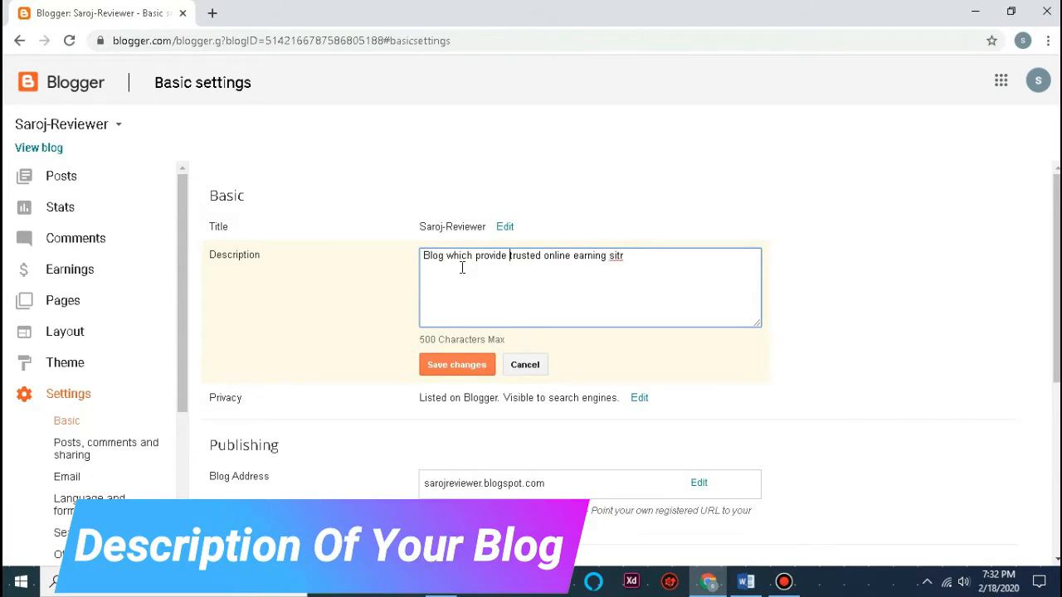
pyautogui.write('eview of')
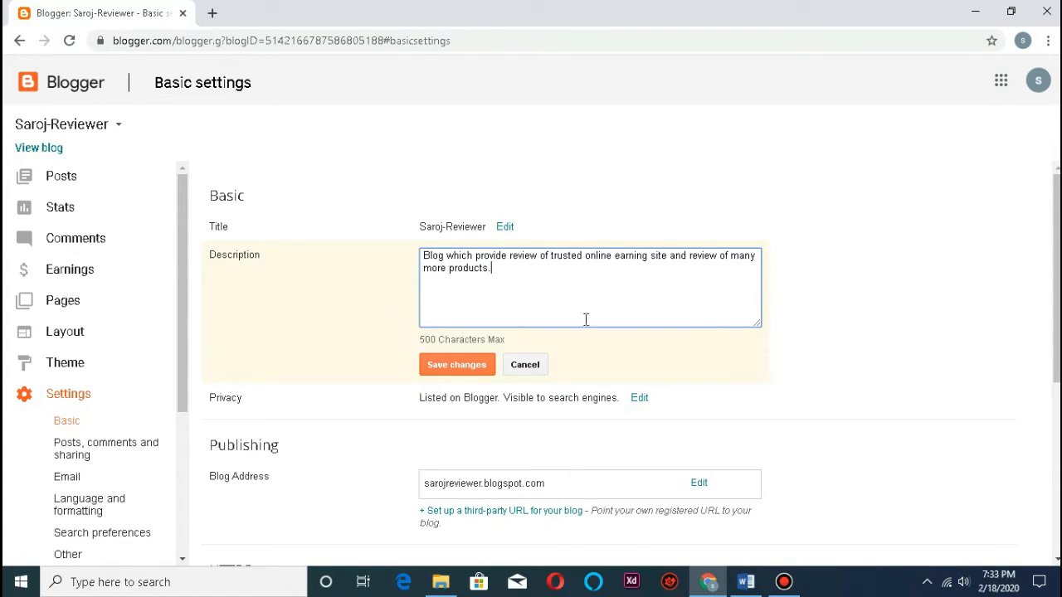
pyautogui.click(463, 367)
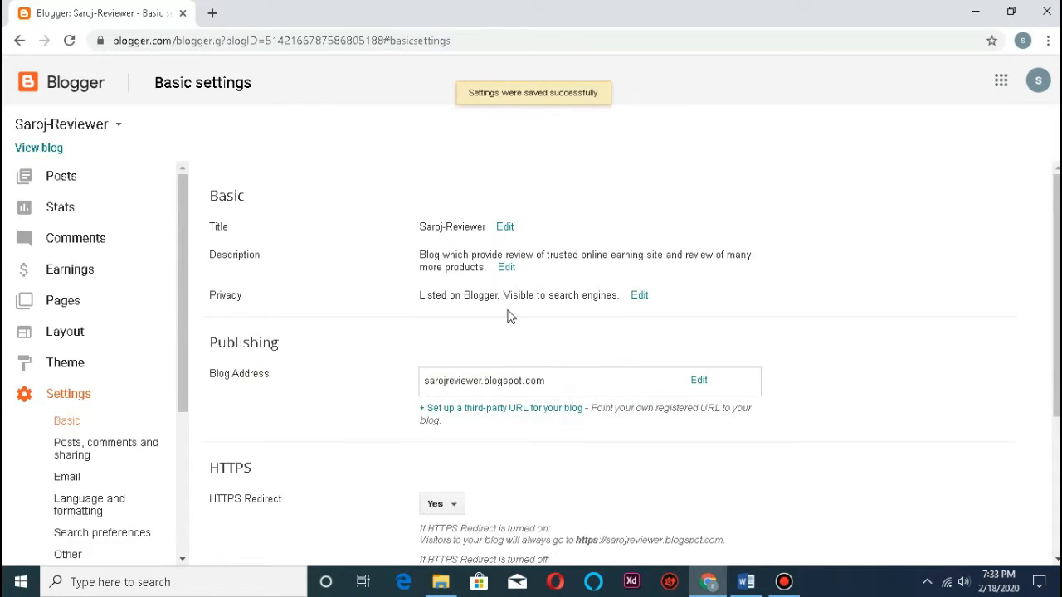
# Save the blog's privacy settings with both the Blogger listing and search engine visibility set to Yes.
pyautogui.click(639, 296)
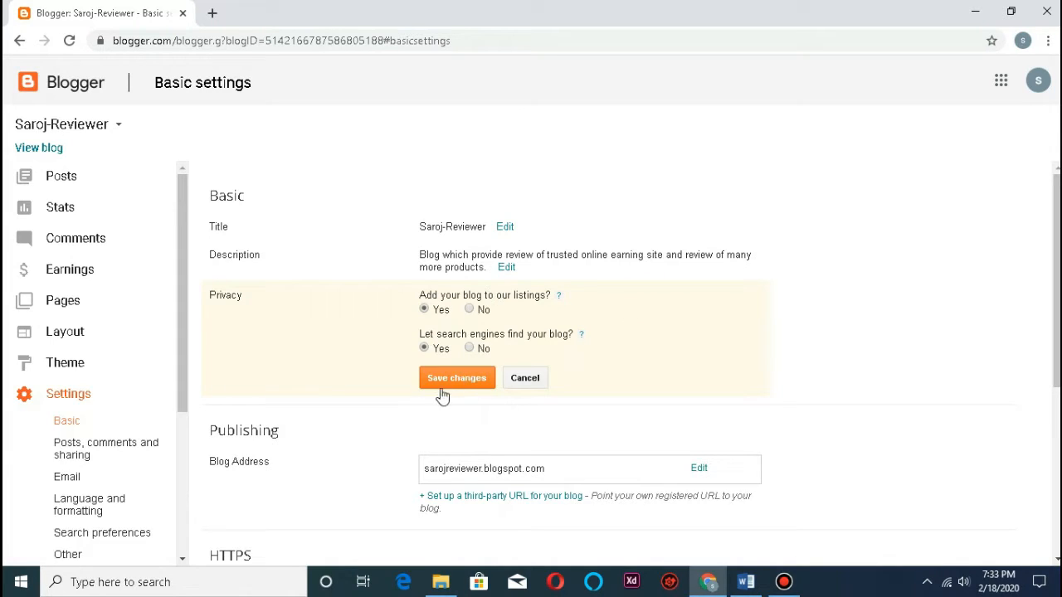
pyautogui.click(461, 380)
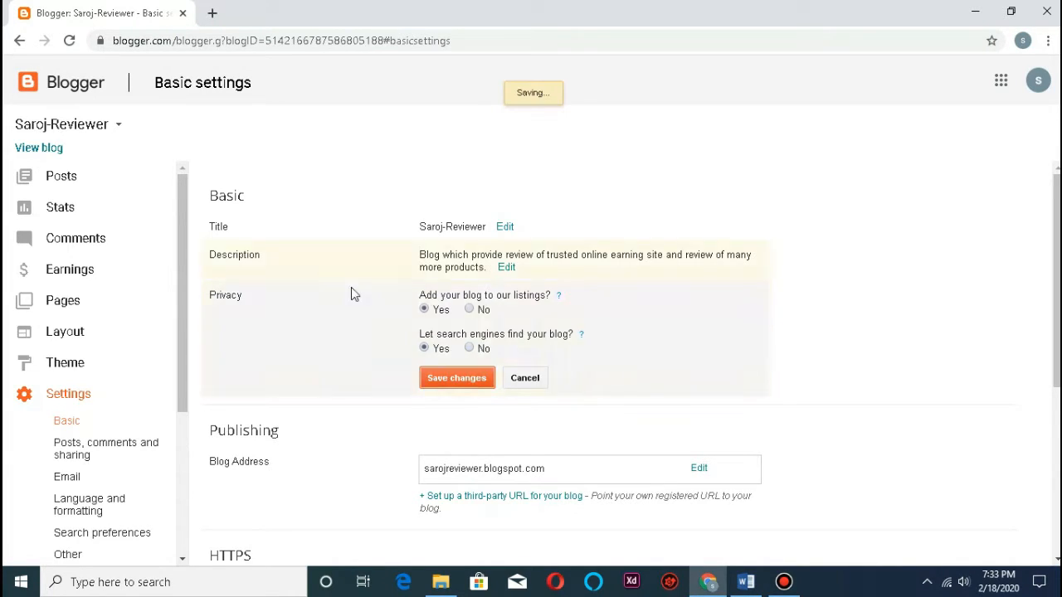
pyautogui.scroll(-3, 564, 387)
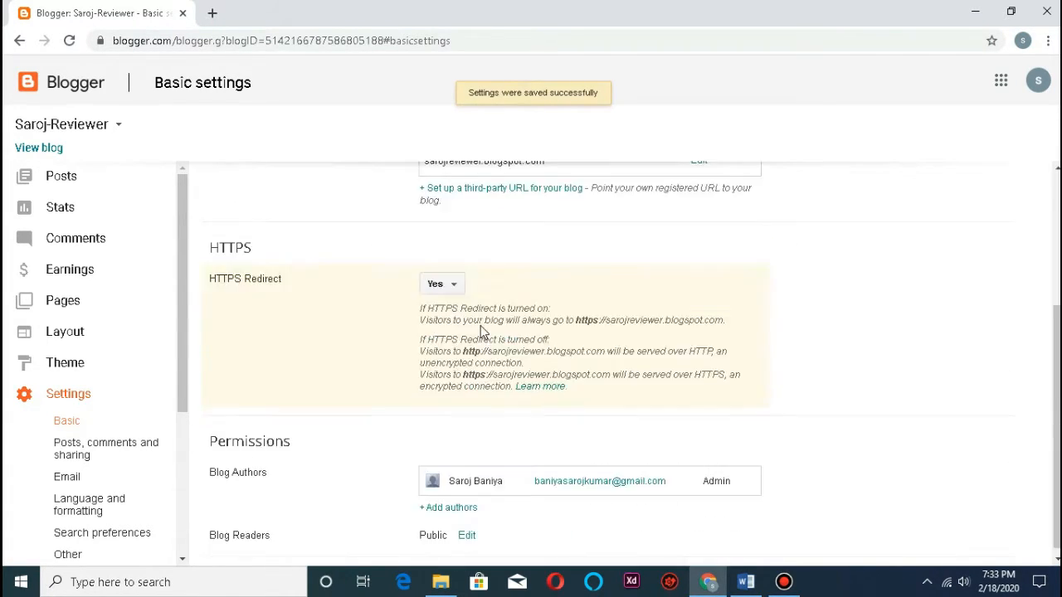
pyautogui.scroll(2, 465, 274)
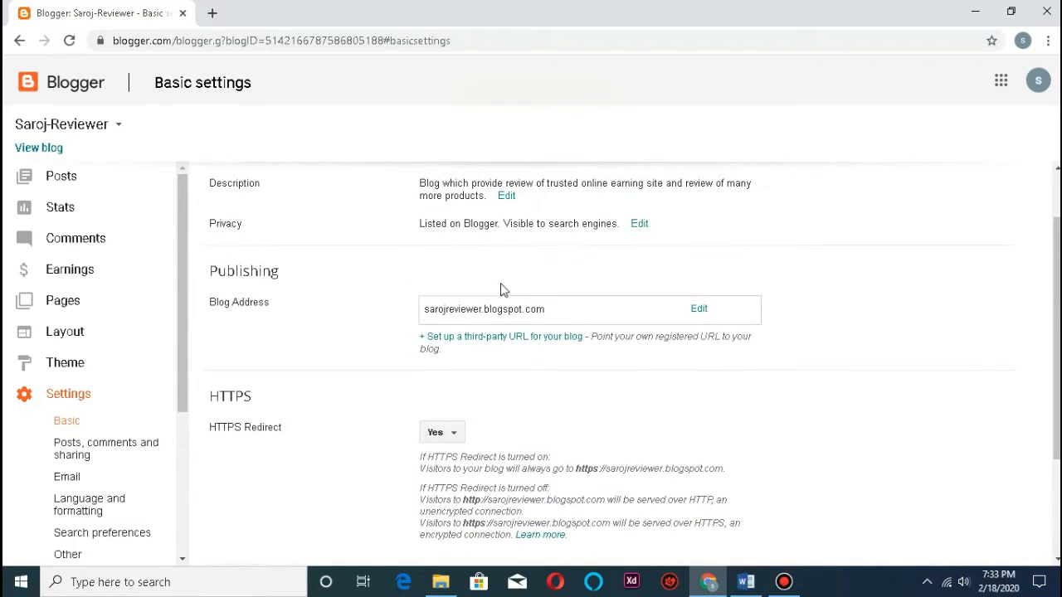
# View the live blog and check its web address, then close it and return to the basic settings.
pyautogui.click(64, 148)
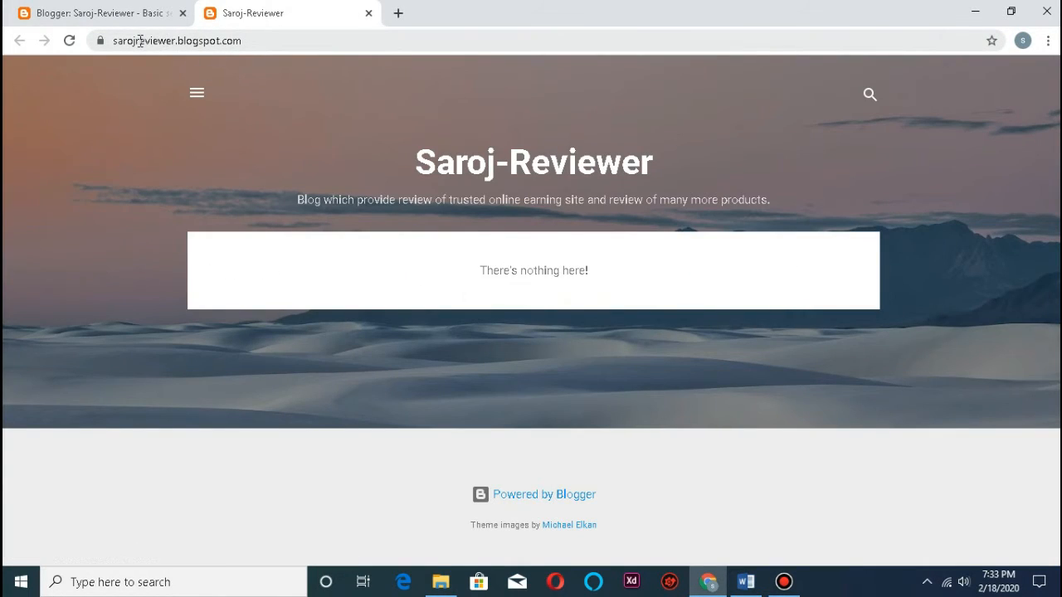
pyautogui.click(261, 39)
pyautogui.click(100, 12)
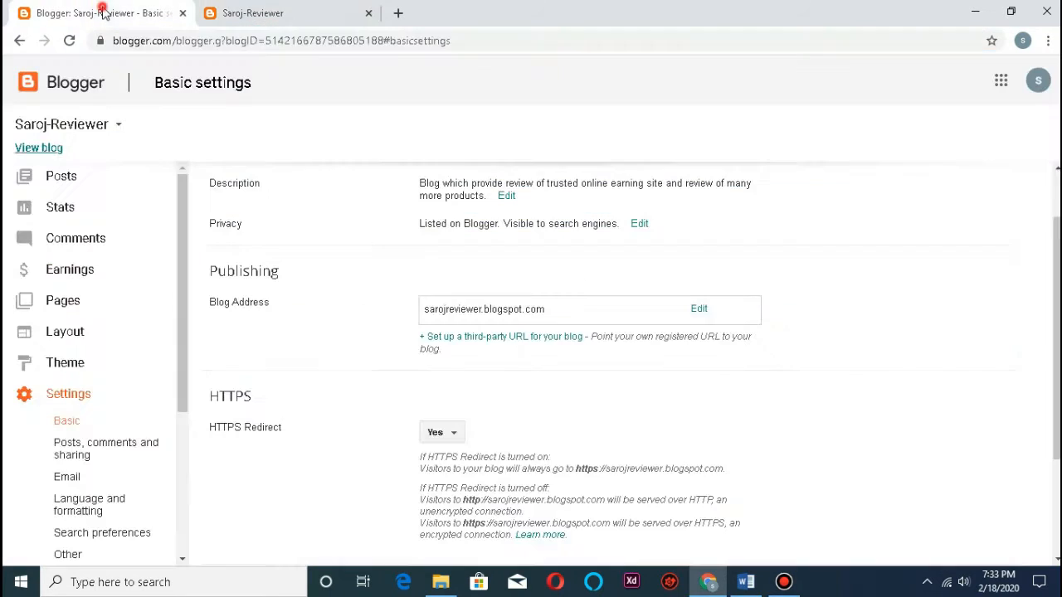
pyautogui.click(282, 13)
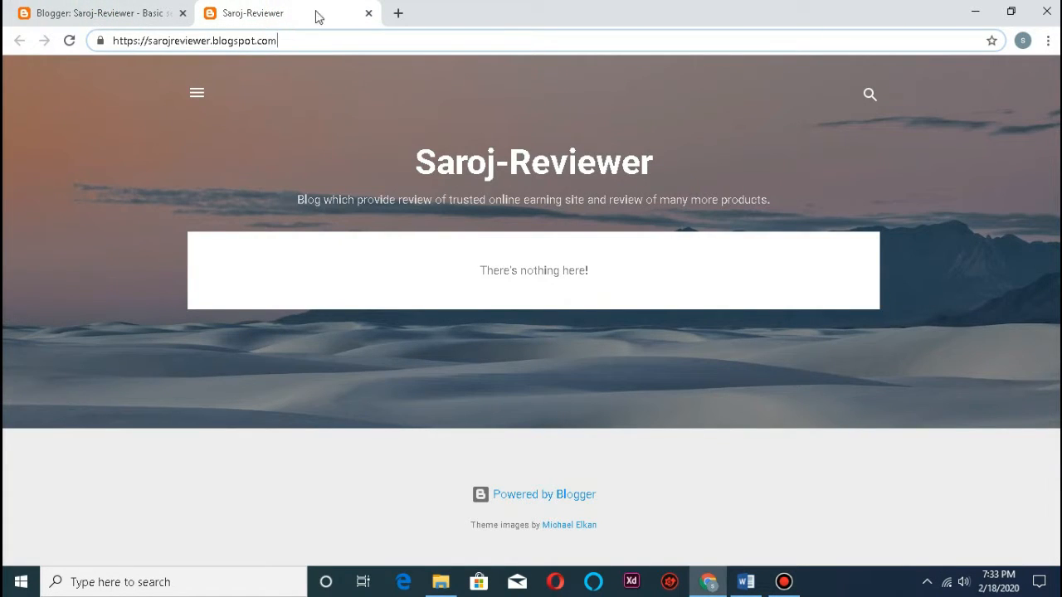
pyautogui.click(368, 12)
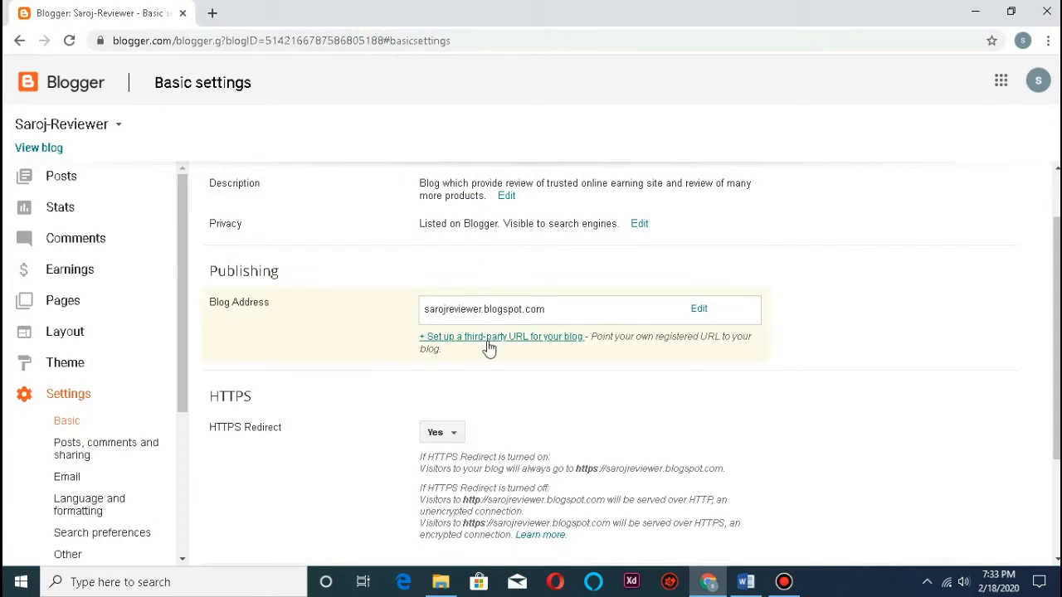
# Look at the third-party domain settings without saving, and review the HTTPS and permissions sections.
pyautogui.click(532, 338)
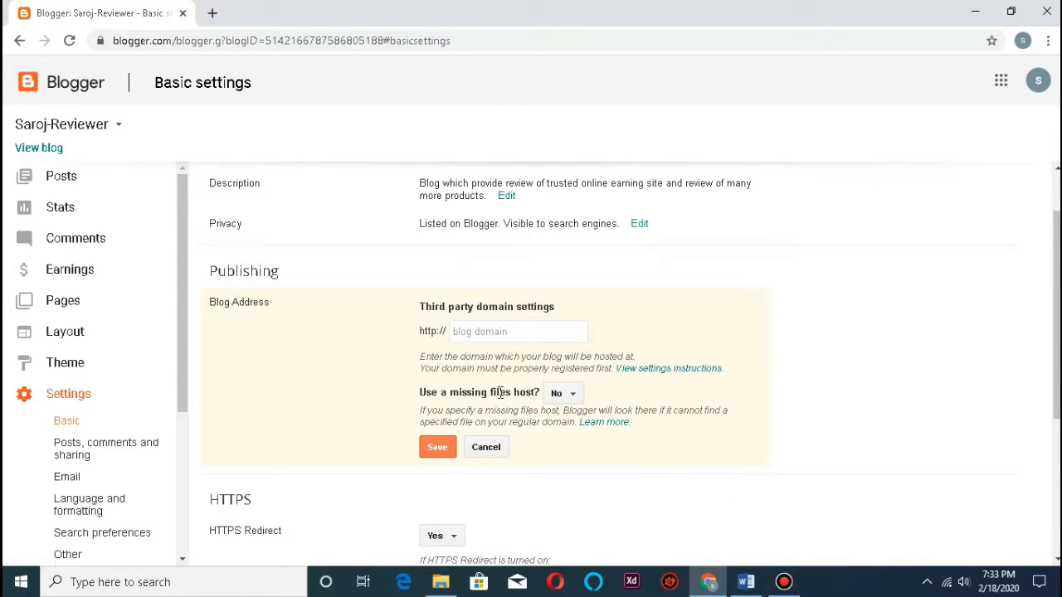
pyautogui.click(487, 447)
pyautogui.scroll(-2, 491, 341)
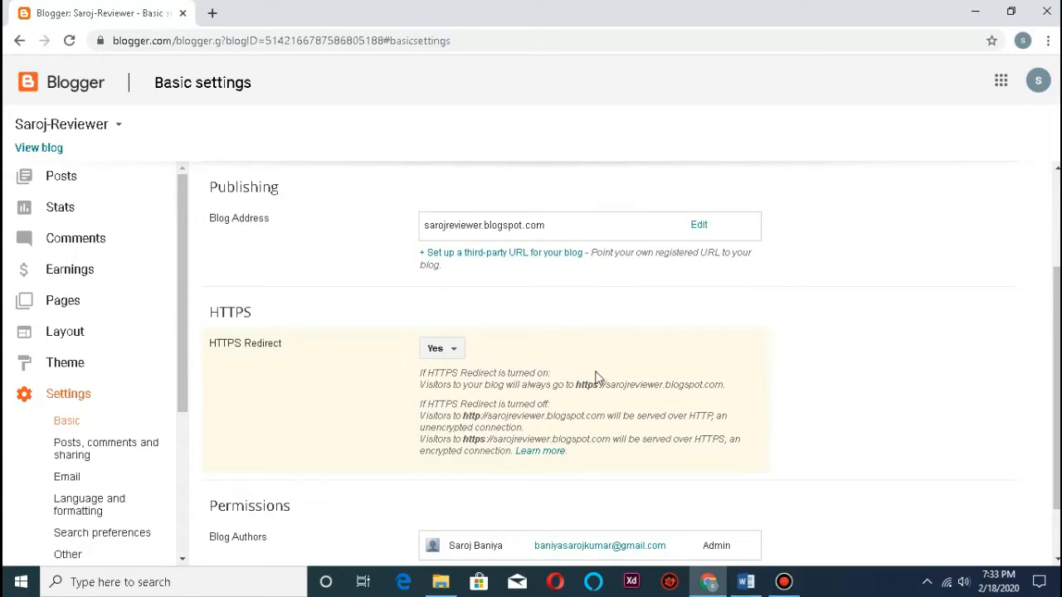
pyautogui.scroll(-1, 540, 405)
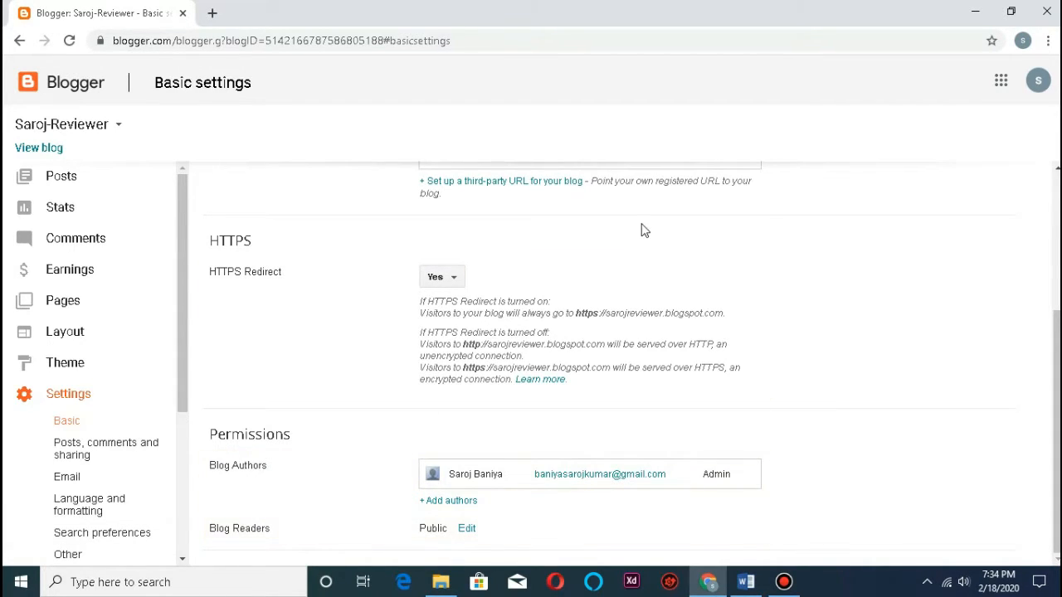
pyautogui.scroll(3, 647, 237)
pyautogui.scroll(-2, 225, 325)
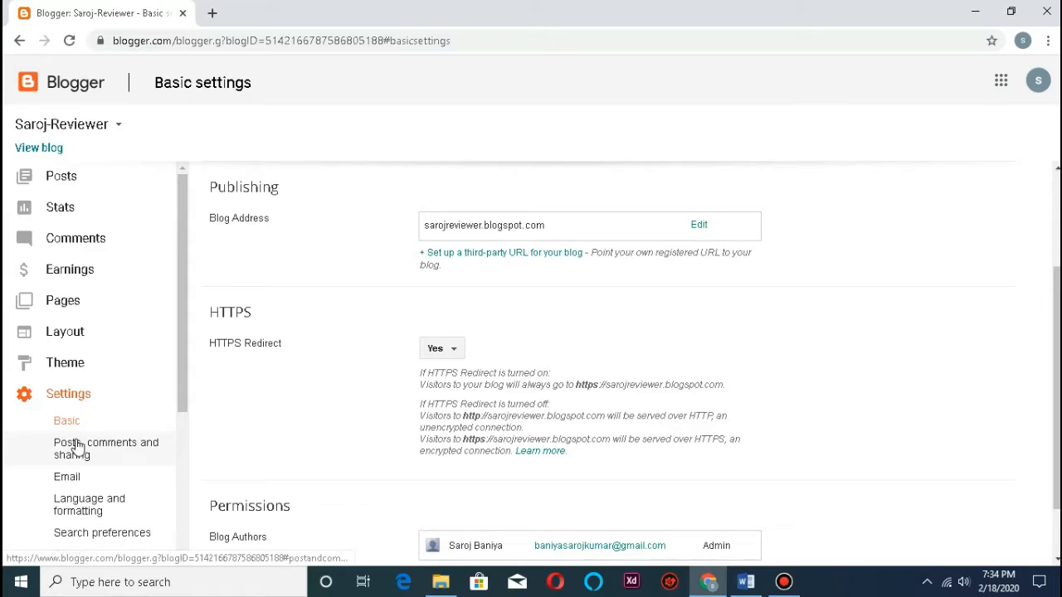
# In the posts, comments and sharing settings, set the main page to show at most 9 posts.
pyautogui.click(78, 448)
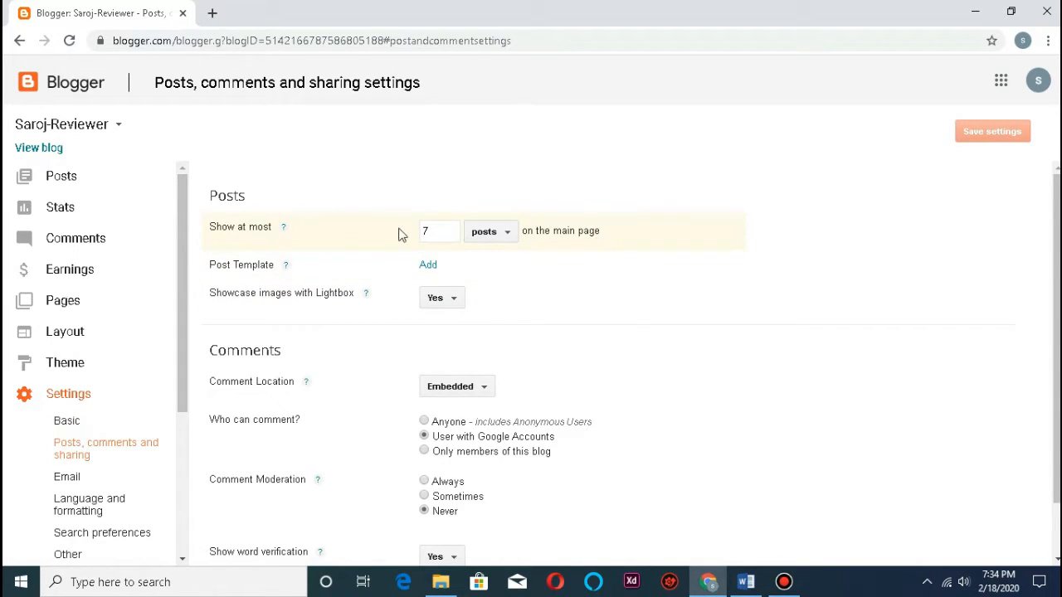
pyautogui.click(441, 233)
pyautogui.press('BackSpace')
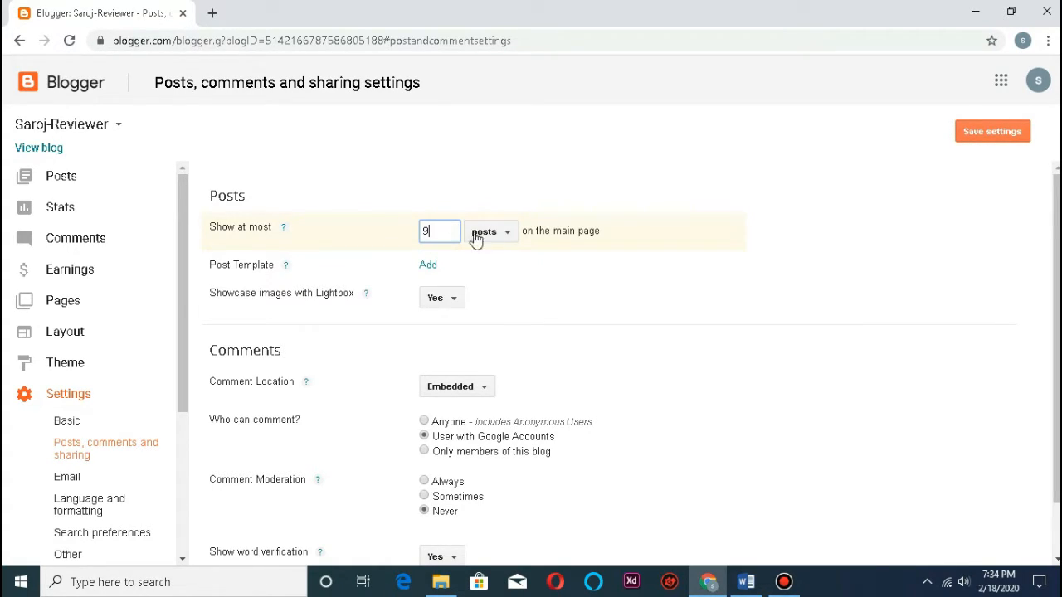
pyautogui.click(829, 253)
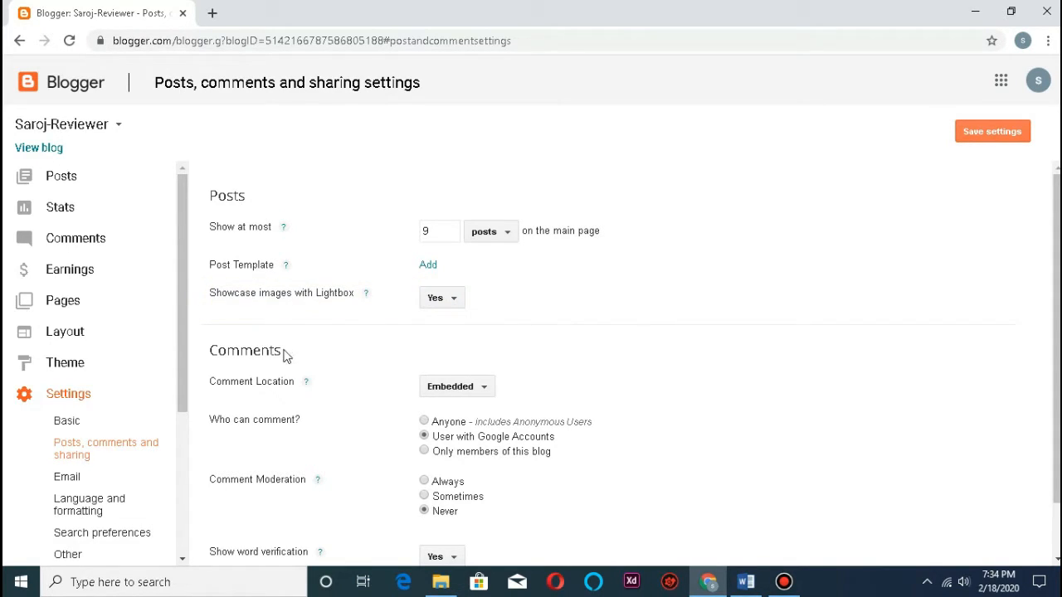
# Allow anyone, including anonymous users, to comment on the blog and save the settings.
pyautogui.scroll(-1, 390, 365)
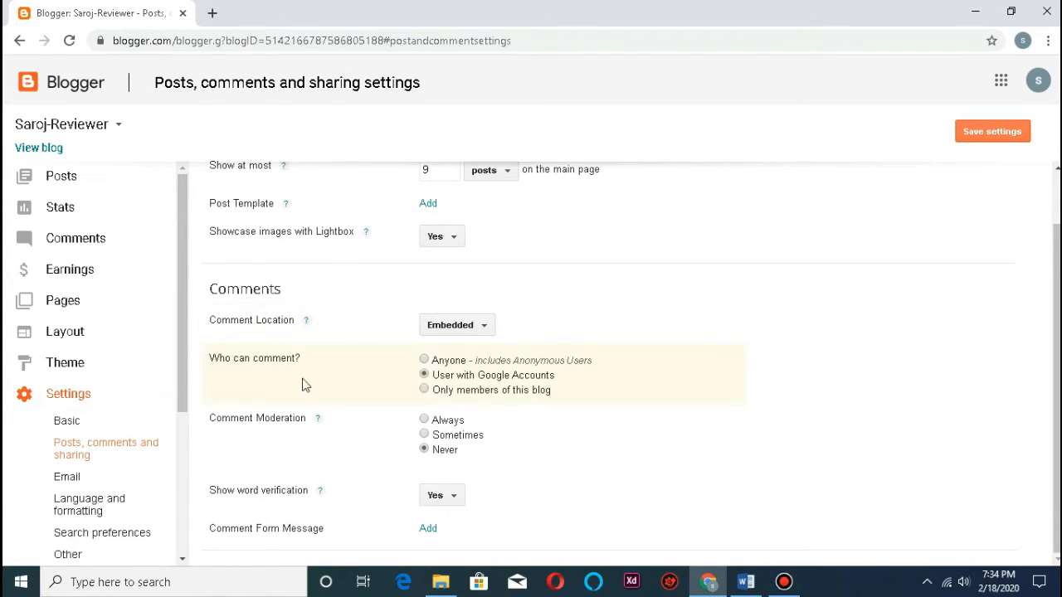
pyautogui.click(420, 365)
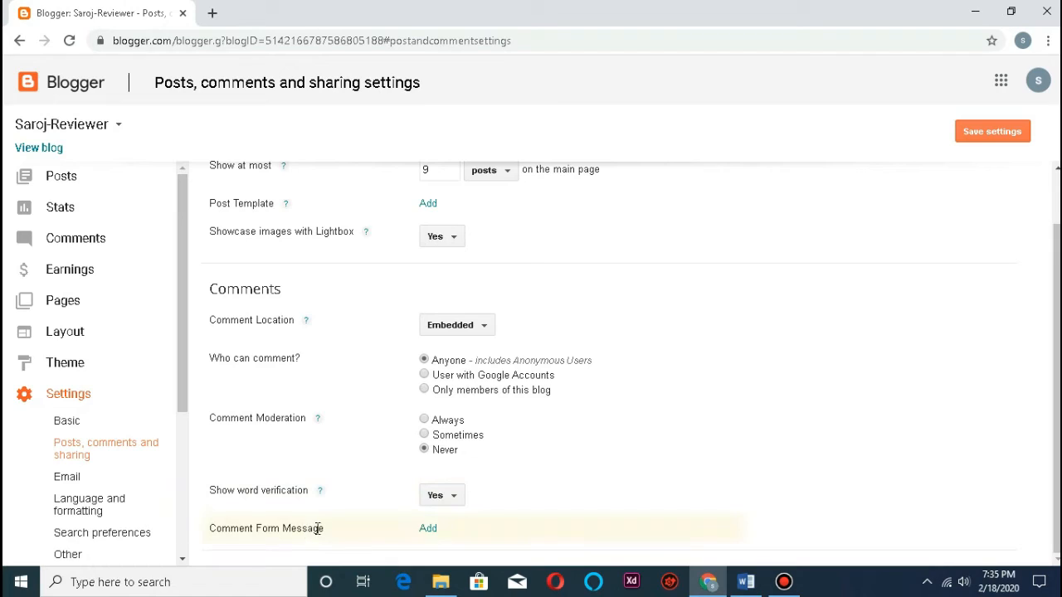
pyautogui.click(998, 137)
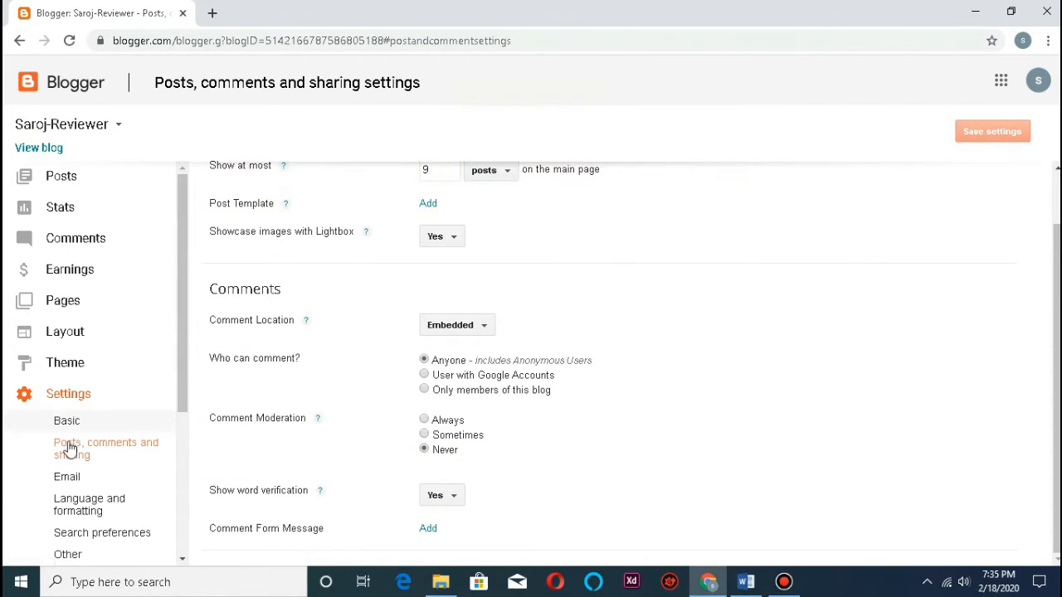
# Open the email settings and review the posting and comment notification options.
pyautogui.click(70, 474)
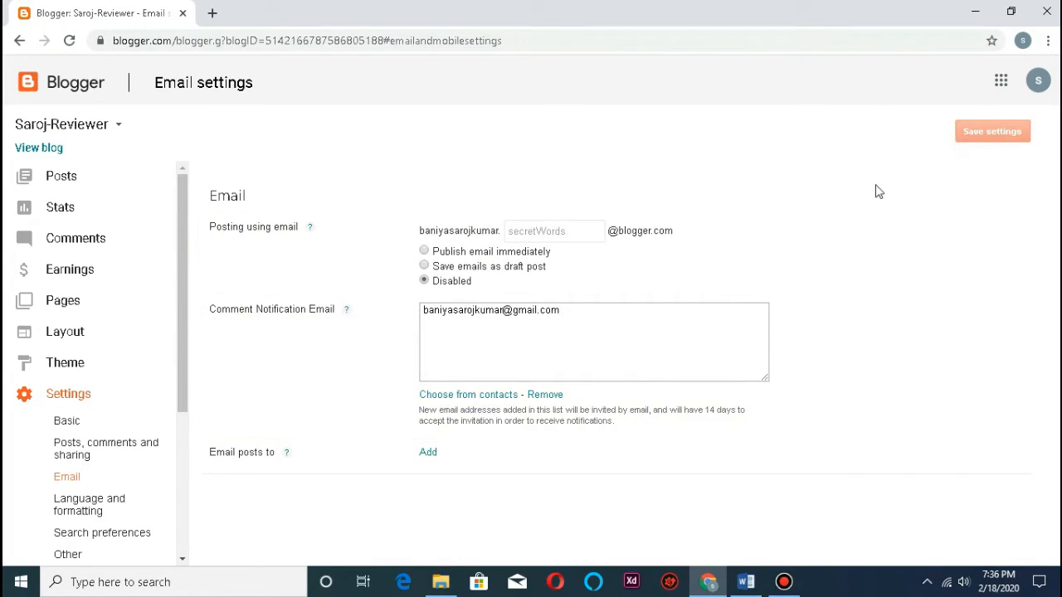
# Browse the available time zones and date header formats in the language and formatting settings without changing them.
pyautogui.click(98, 506)
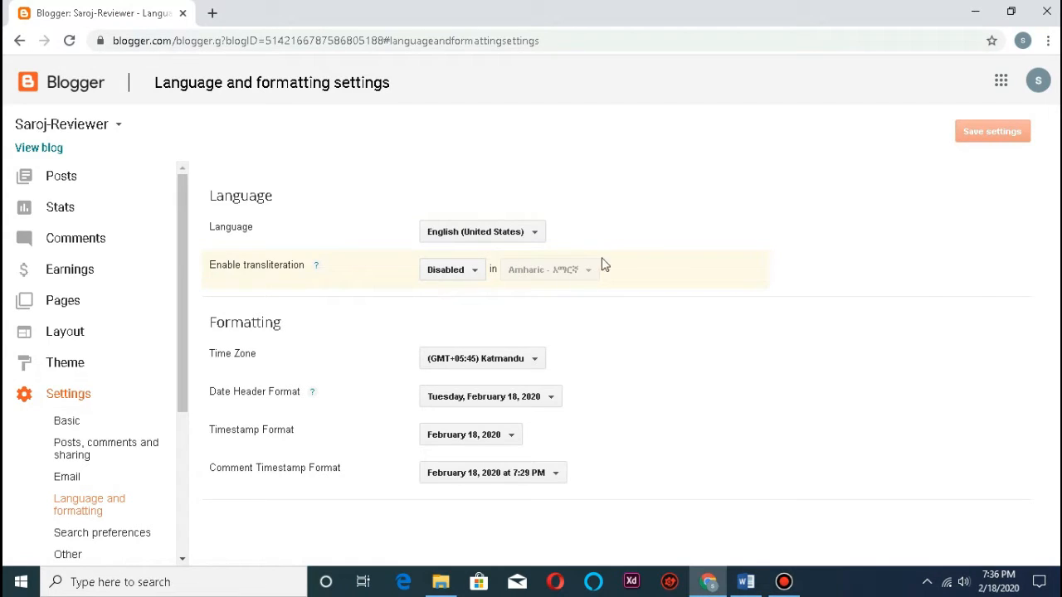
pyautogui.click(528, 359)
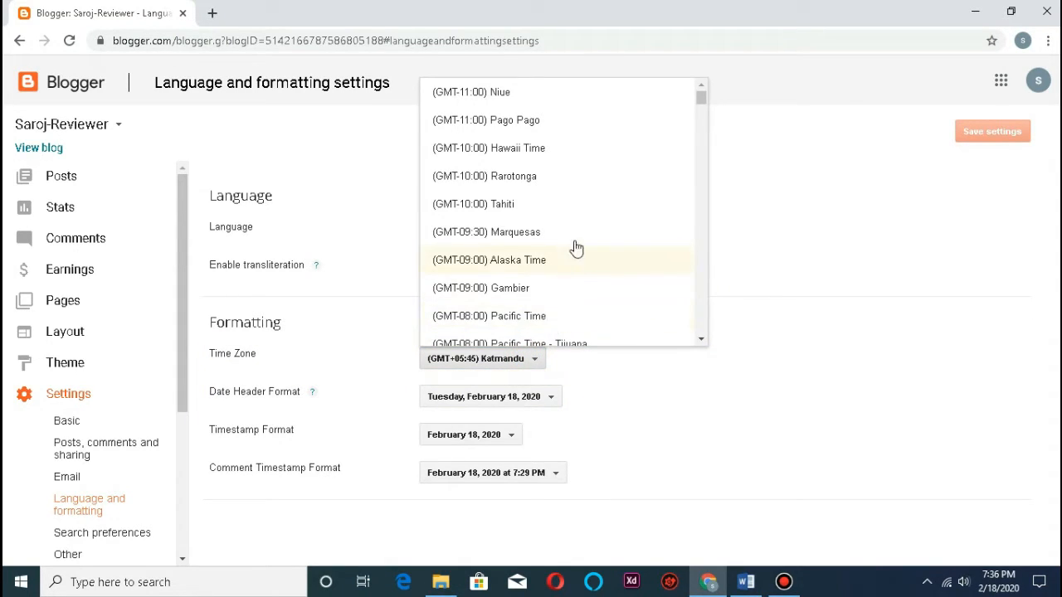
pyautogui.scroll(-4, 573, 246)
pyautogui.scroll(-6, 585, 243)
pyautogui.scroll(7, 591, 241)
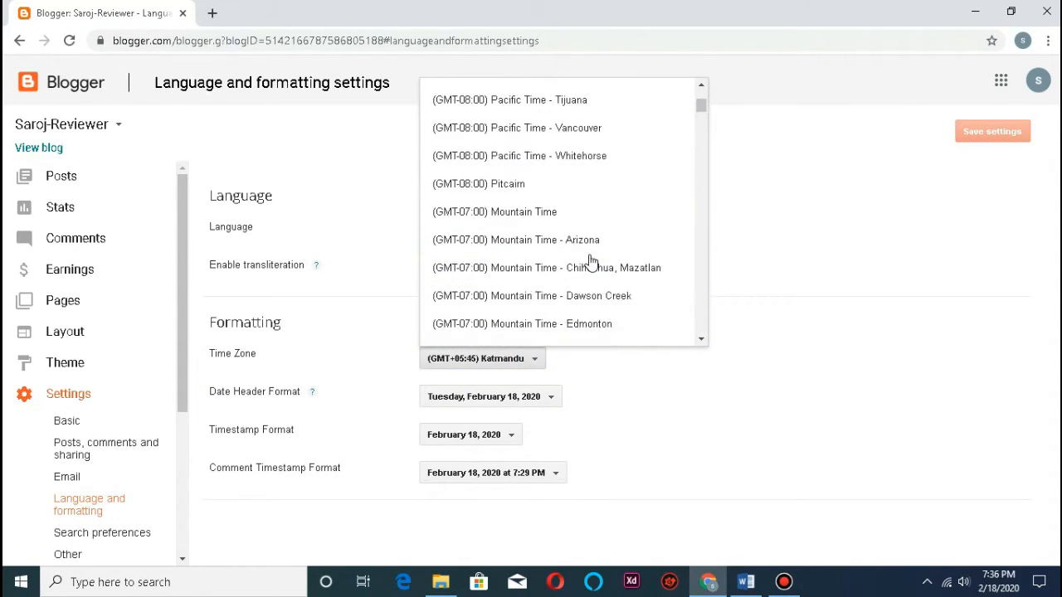
pyautogui.scroll(-3, 590, 257)
pyautogui.scroll(-20, 591, 262)
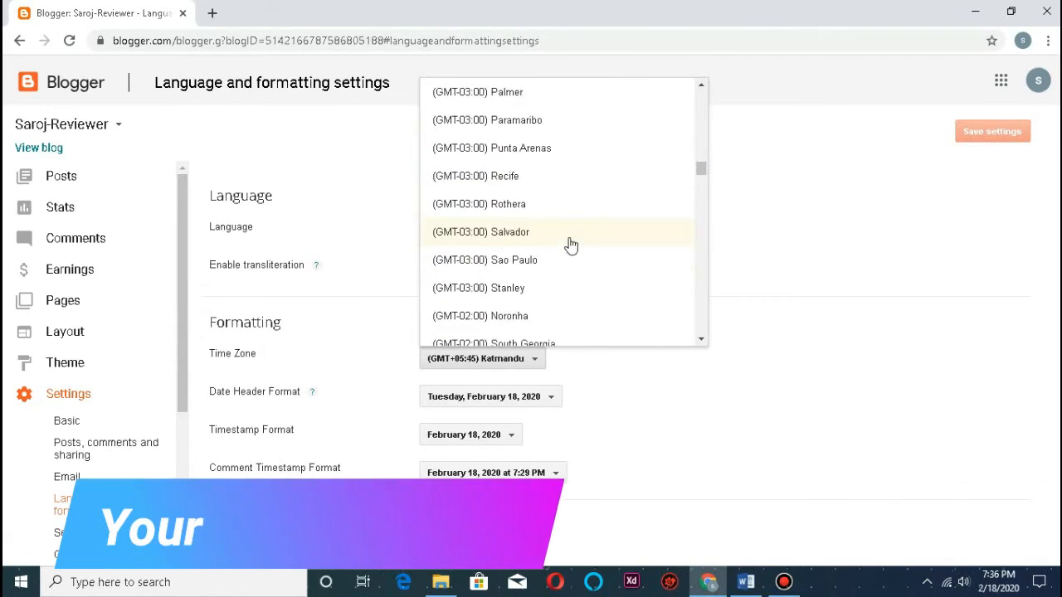
pyautogui.scroll(-20, 569, 249)
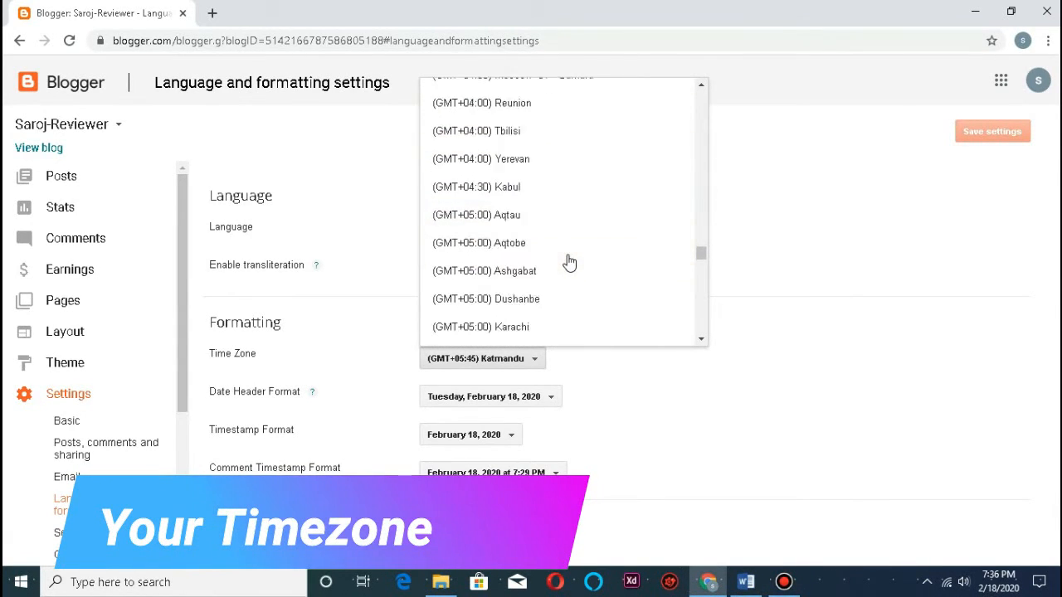
pyautogui.scroll(-20, 568, 263)
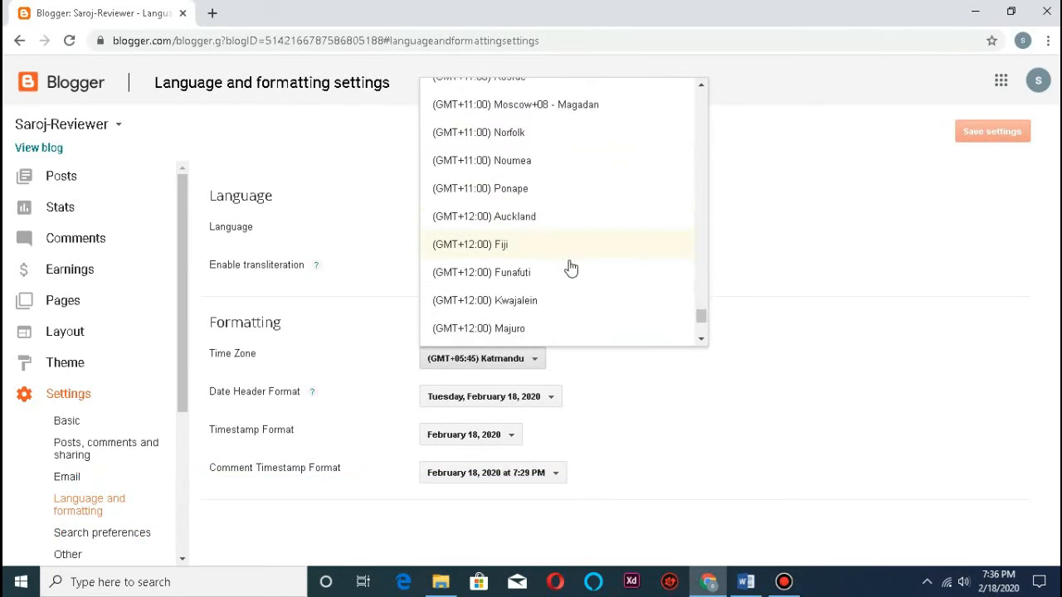
pyautogui.scroll(3, 564, 265)
pyautogui.click(948, 344)
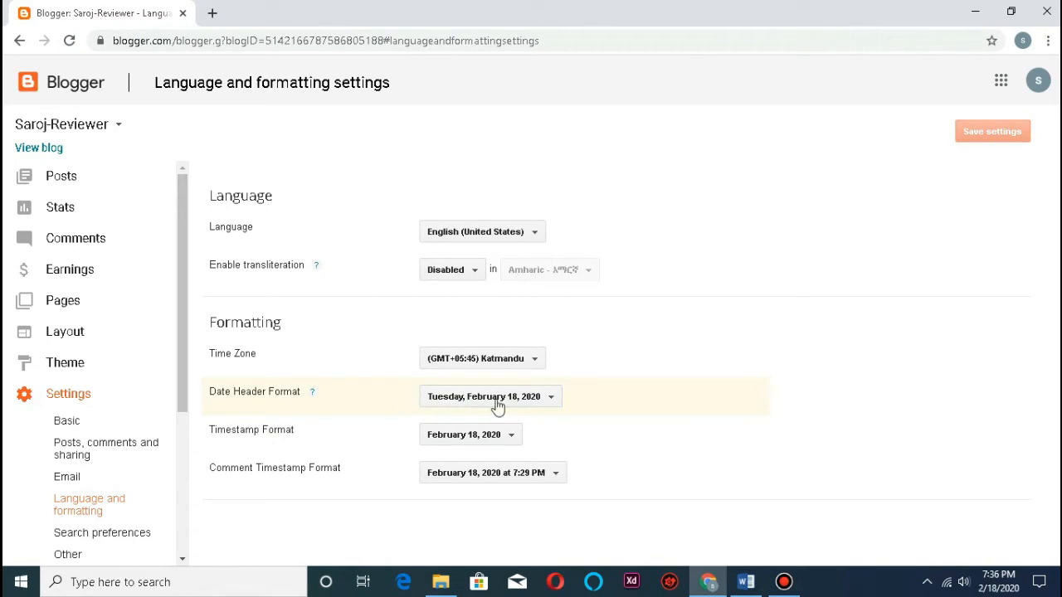
pyautogui.click(549, 397)
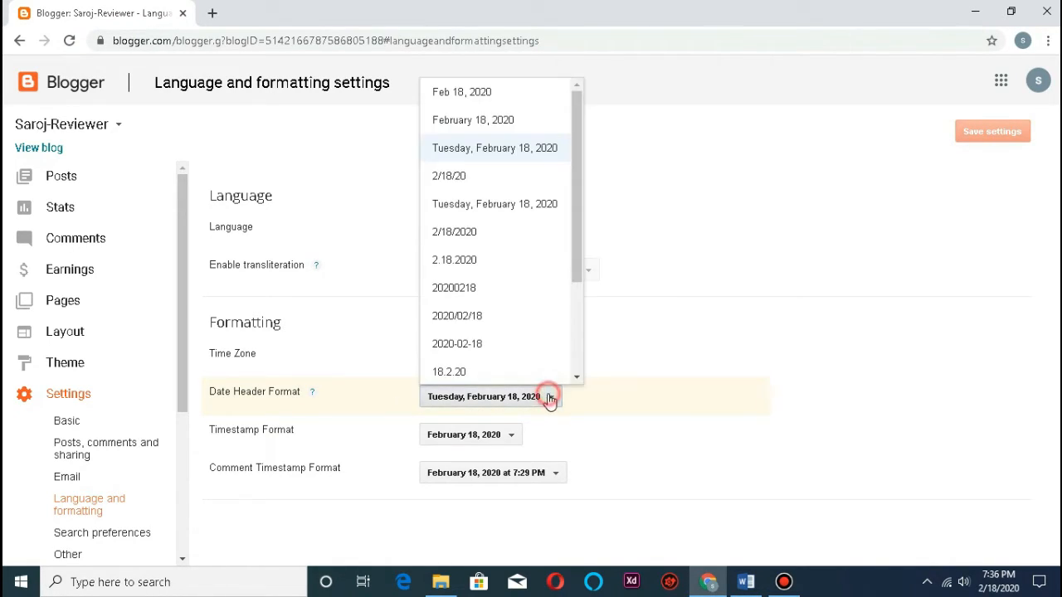
pyautogui.click(548, 398)
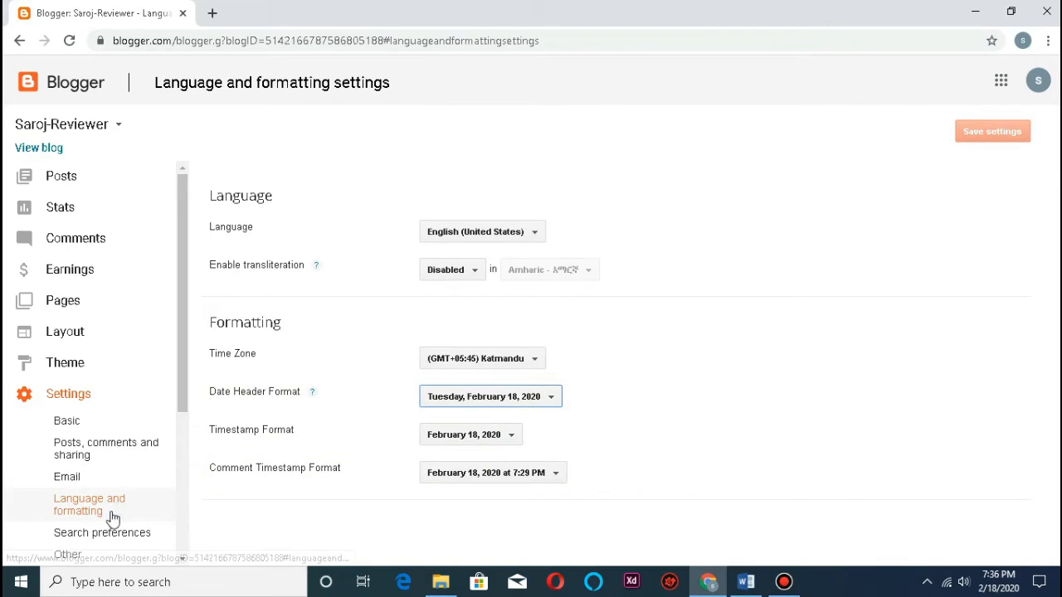
# Review the search preferences, from meta tags and redirections to crawlers, indexing and monetization.
pyautogui.scroll(-3, 106, 489)
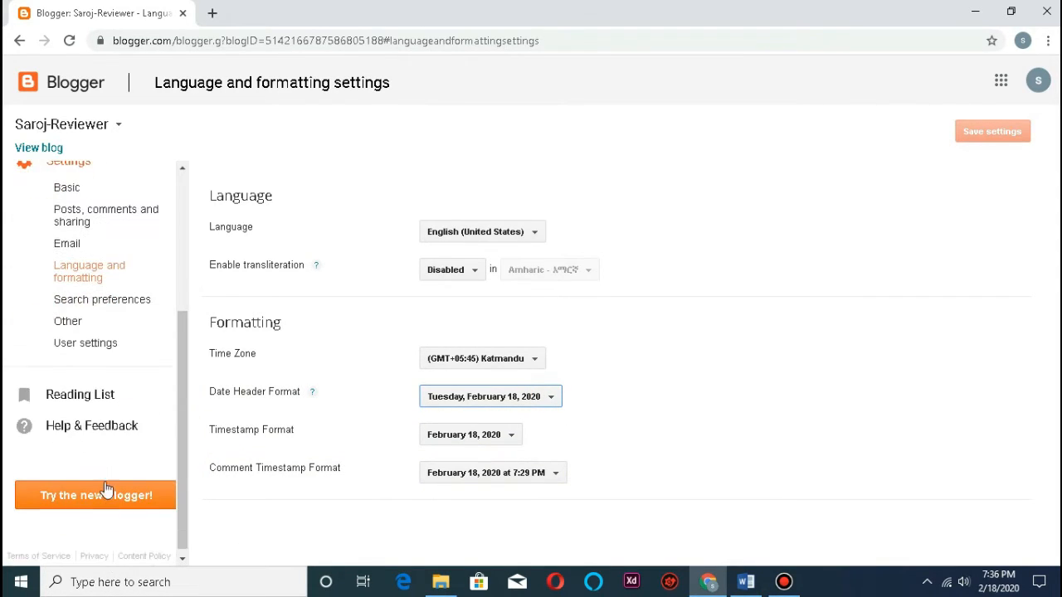
pyautogui.click(98, 302)
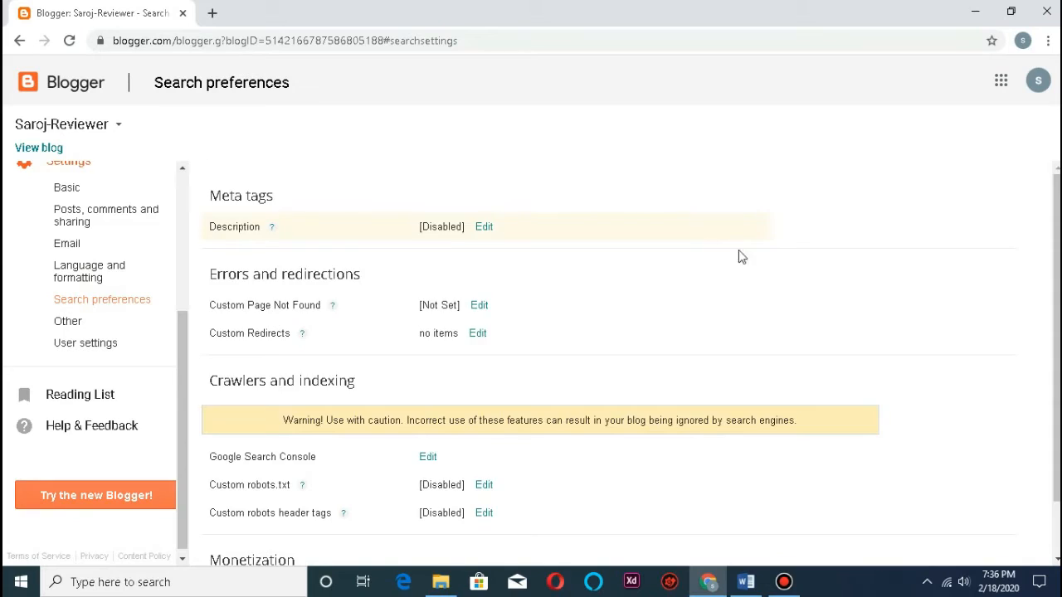
pyautogui.scroll(-1, 830, 264)
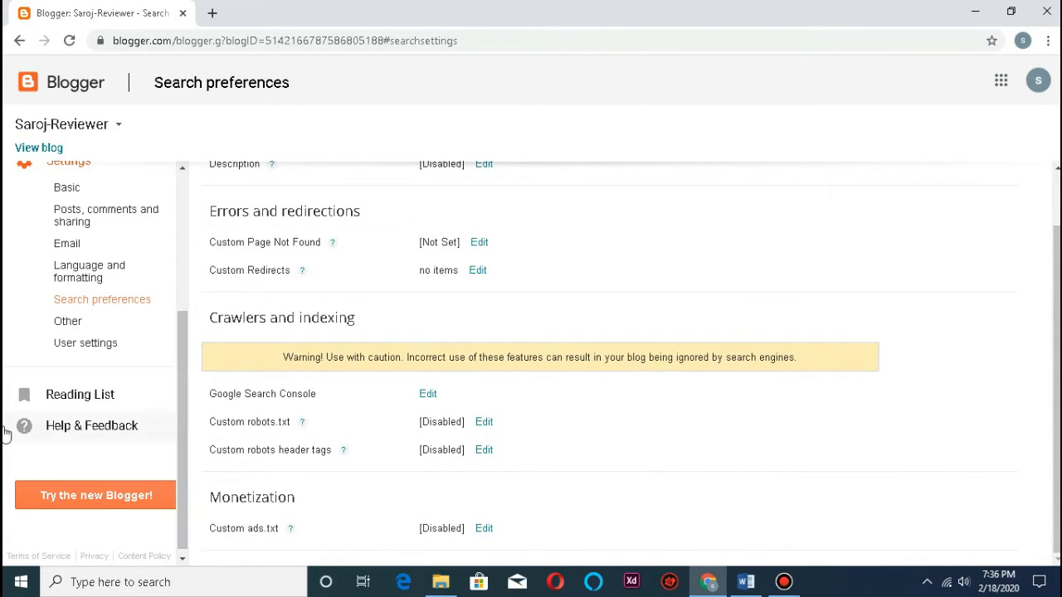
# Review the other settings, from content import and backup through blog deletion and site feed to Google Analytics.
pyautogui.click(68, 322)
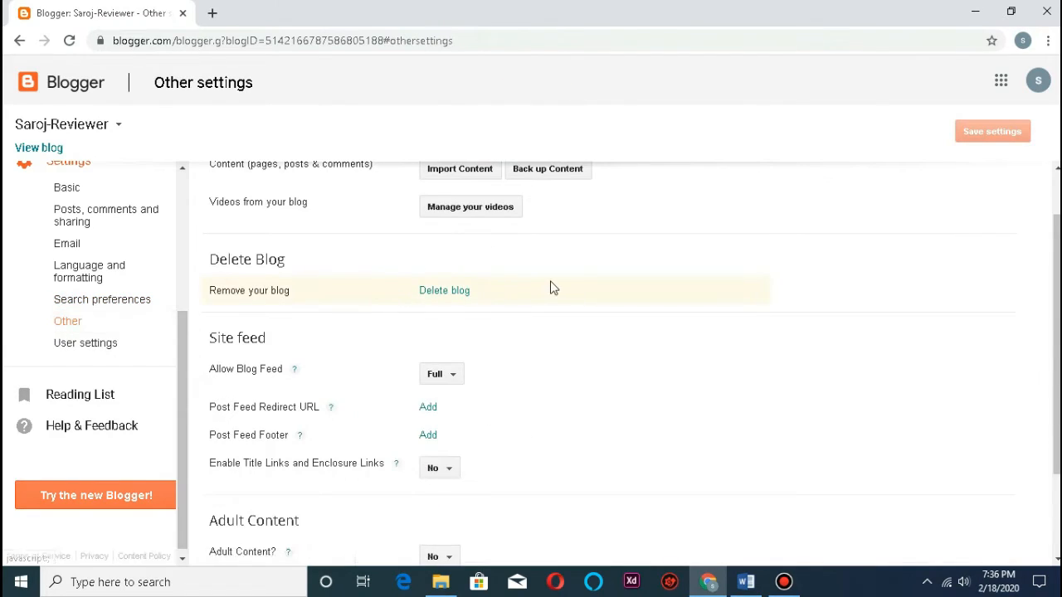
pyautogui.scroll(1, 550, 287)
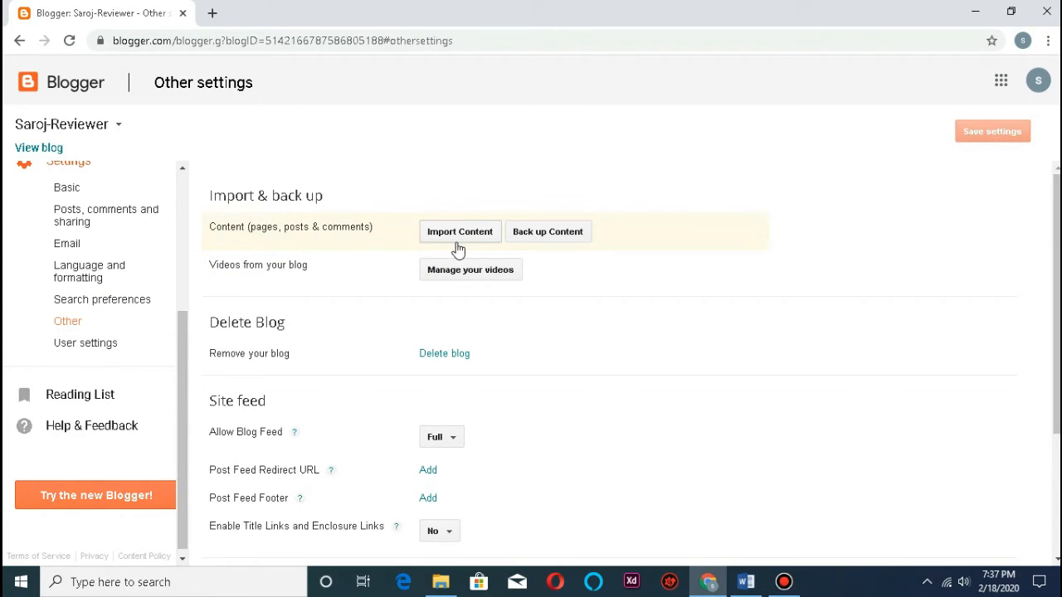
pyautogui.scroll(-1, 457, 284)
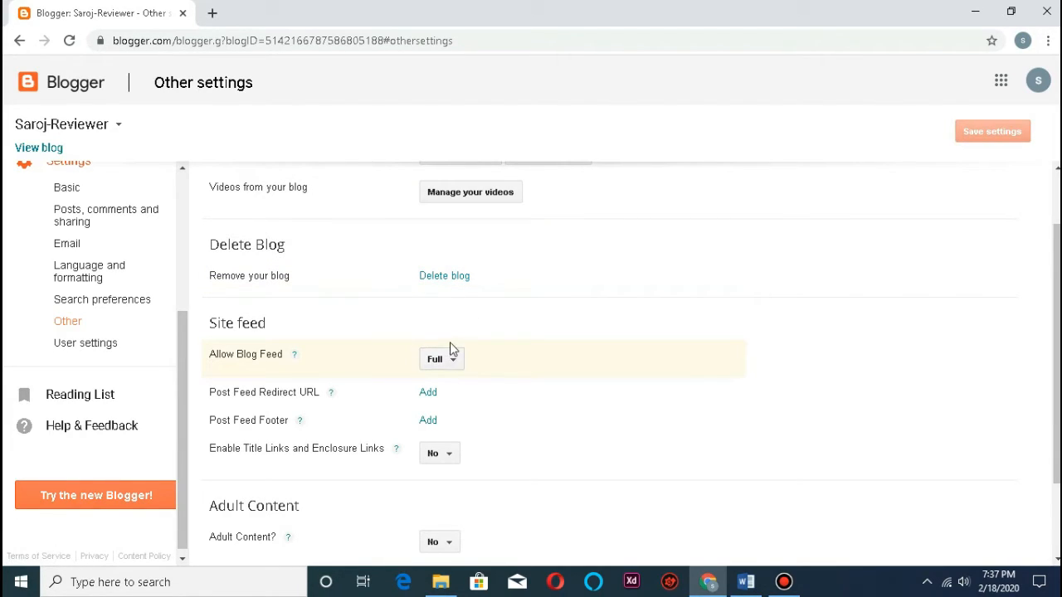
pyautogui.scroll(-1, 447, 350)
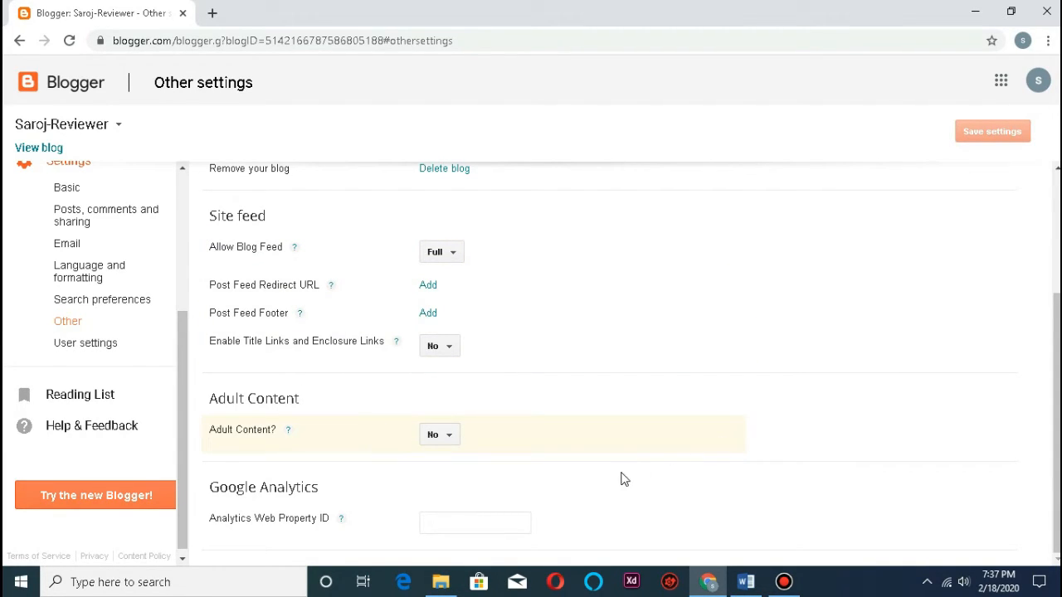
# Open the user profile for editing from the blog's user settings.
pyautogui.click(400, 448)
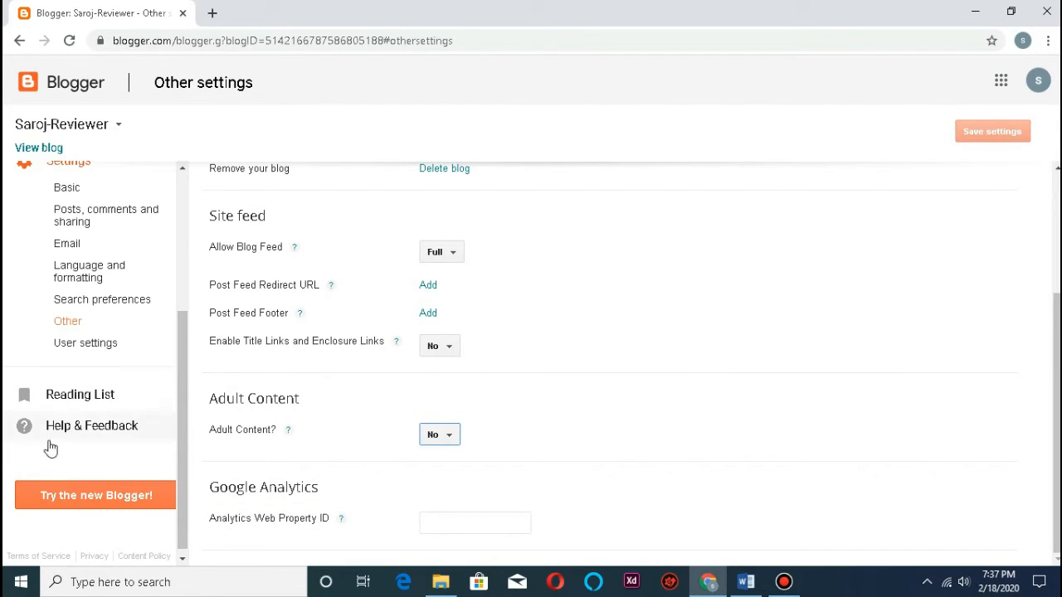
pyautogui.click(73, 352)
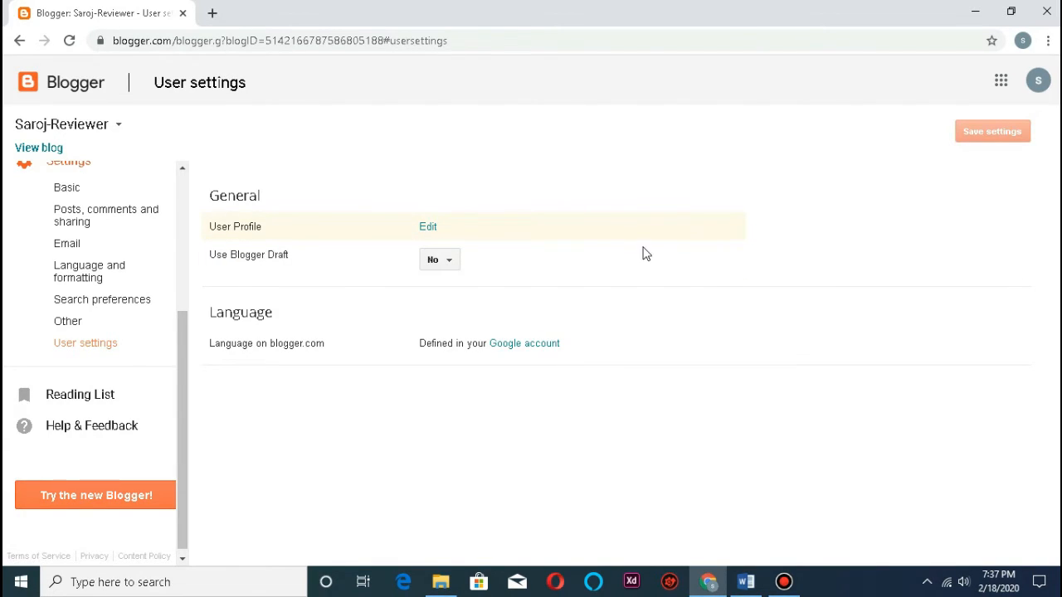
pyautogui.click(428, 229)
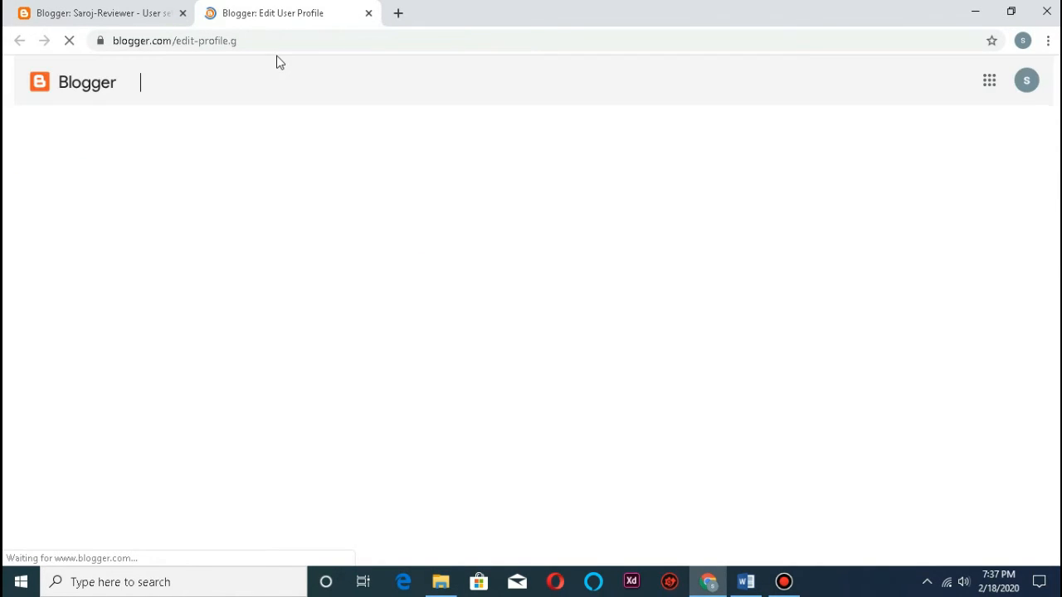
# Review the user profile form's identity, photo, audio, general, location and work fields.
pyautogui.scroll(-3, 398, 224)
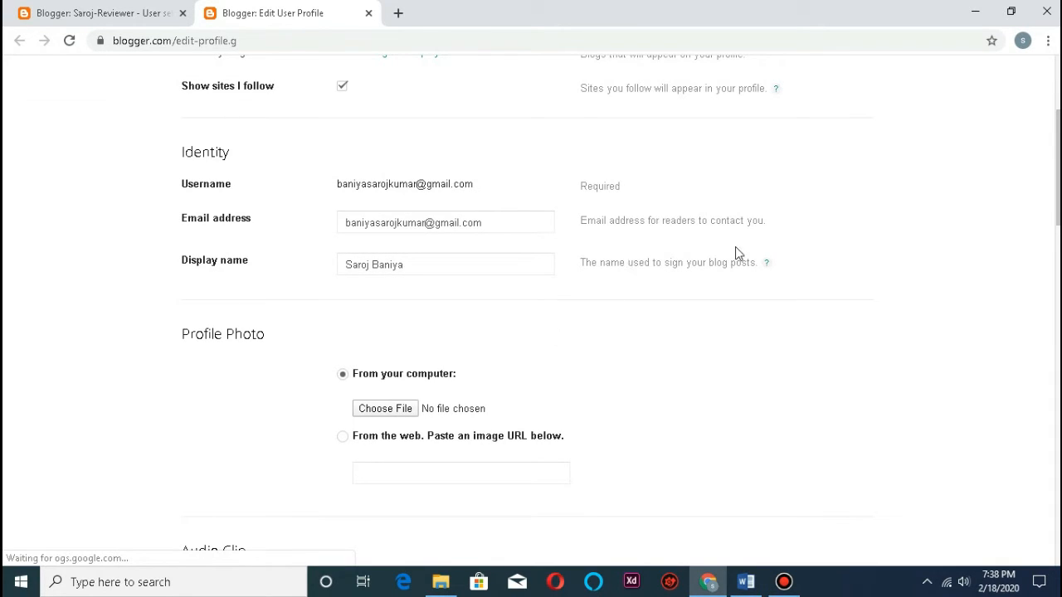
pyautogui.scroll(-4, 548, 264)
pyautogui.scroll(-1, 531, 270)
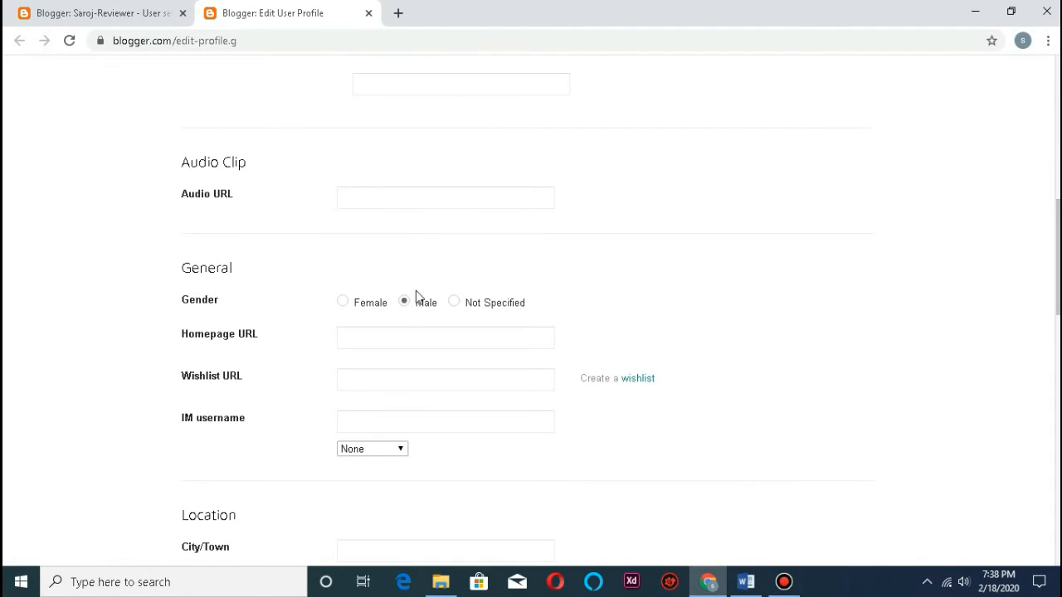
pyautogui.click(402, 338)
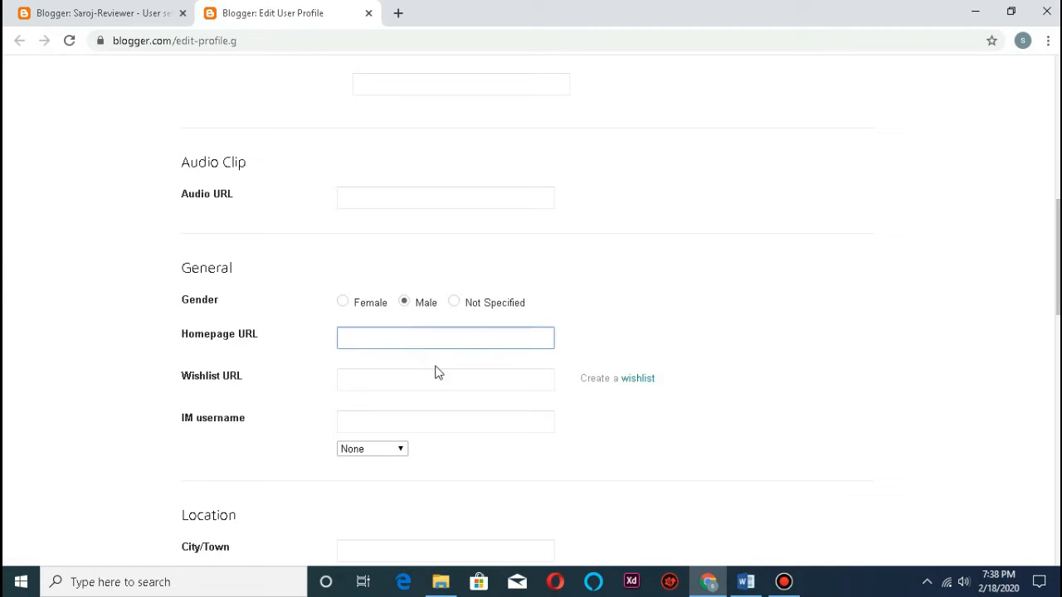
pyautogui.click(73, 9)
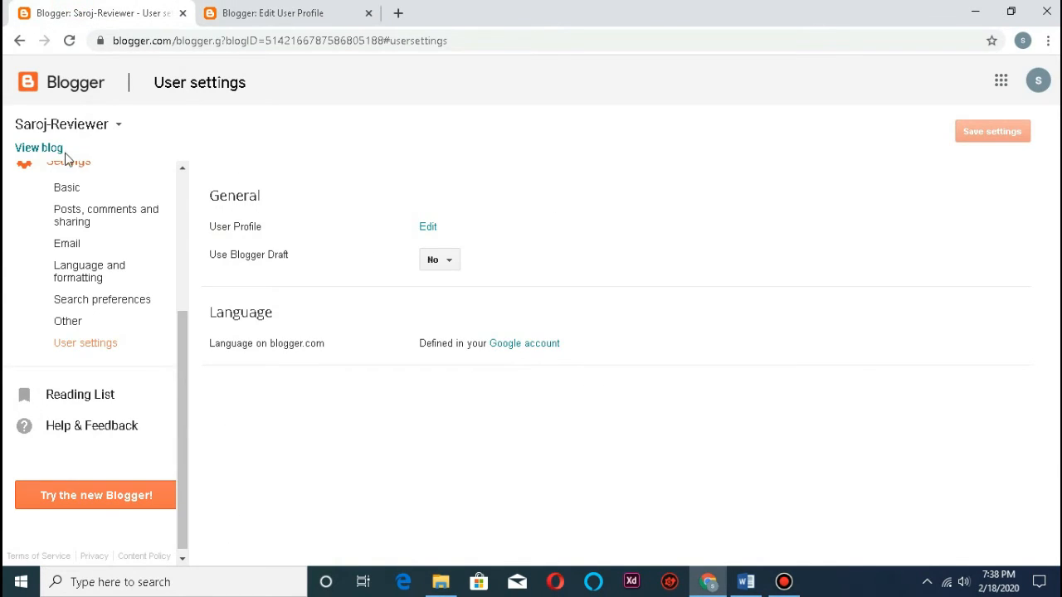
pyautogui.click(238, 12)
pyautogui.scroll(-3, 372, 177)
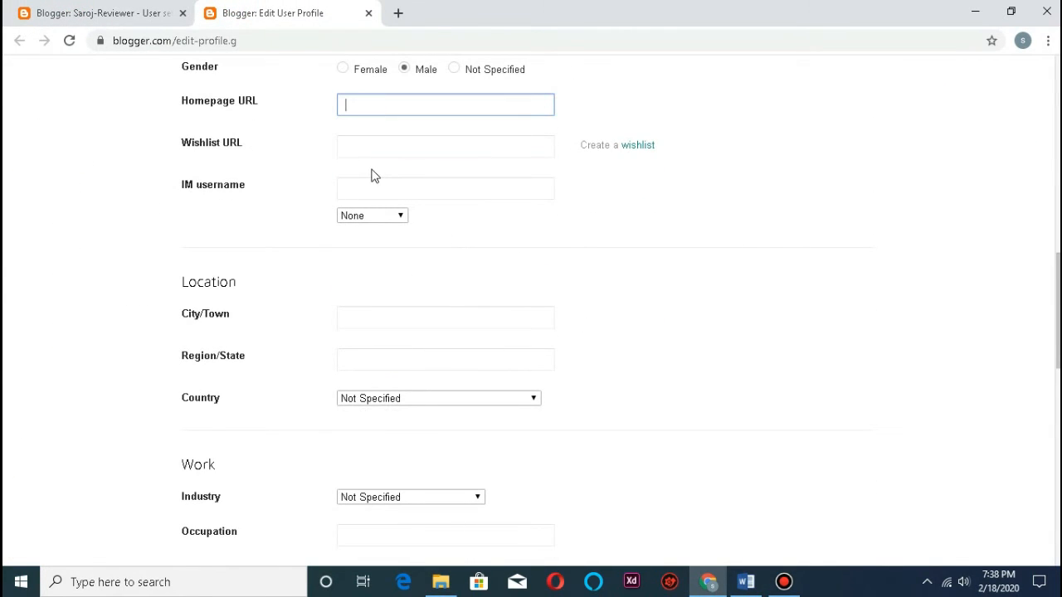
pyautogui.scroll(-3, 429, 183)
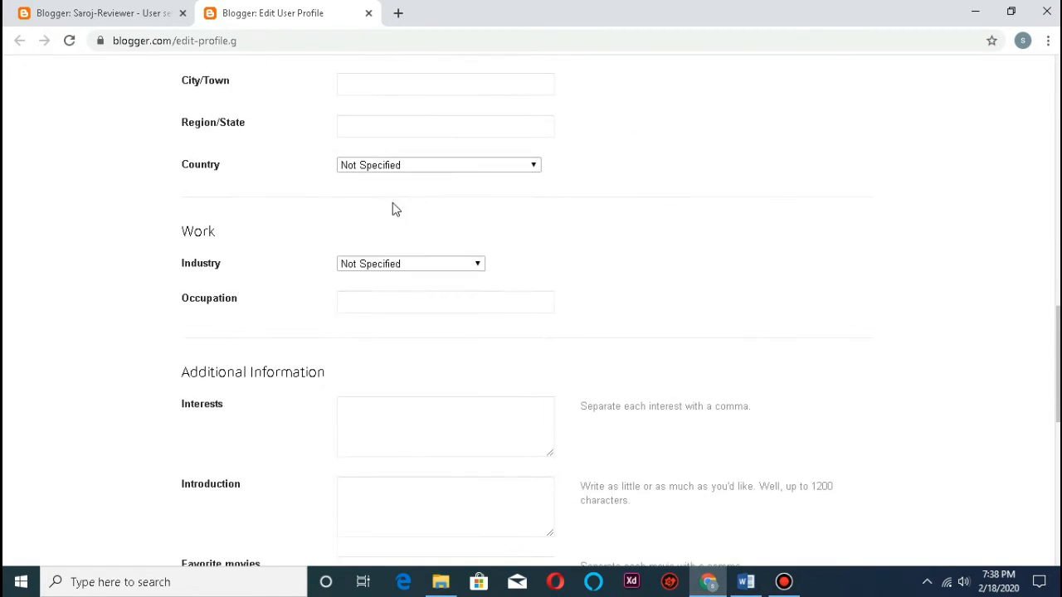
# Fill in the profile's City/Town as kathmandu,Nepal and its Region/State as 3.
pyautogui.scroll(3, 394, 208)
pyautogui.scroll(-1, 363, 277)
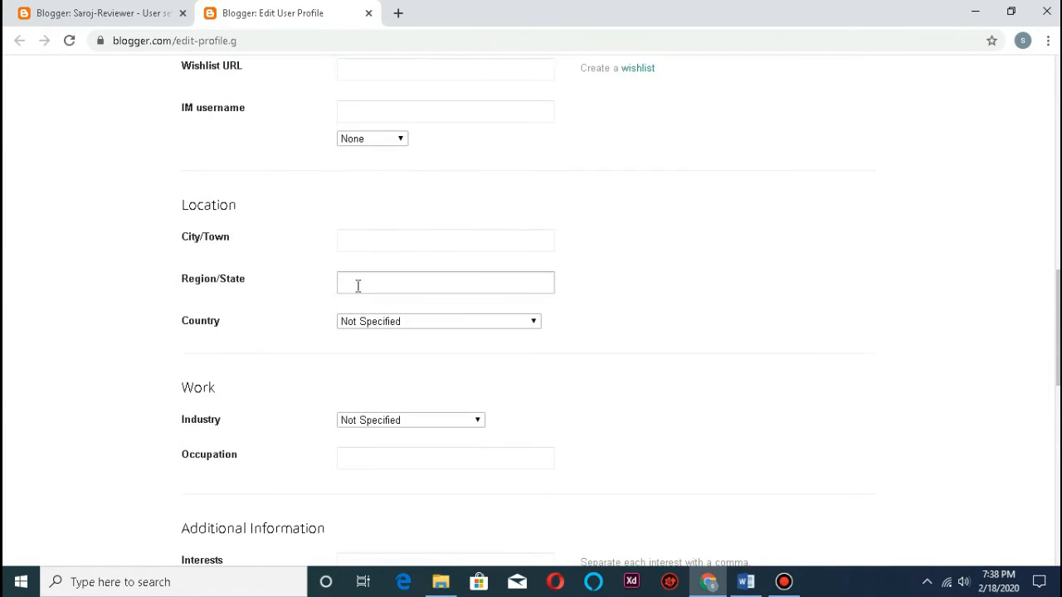
pyautogui.click(360, 237)
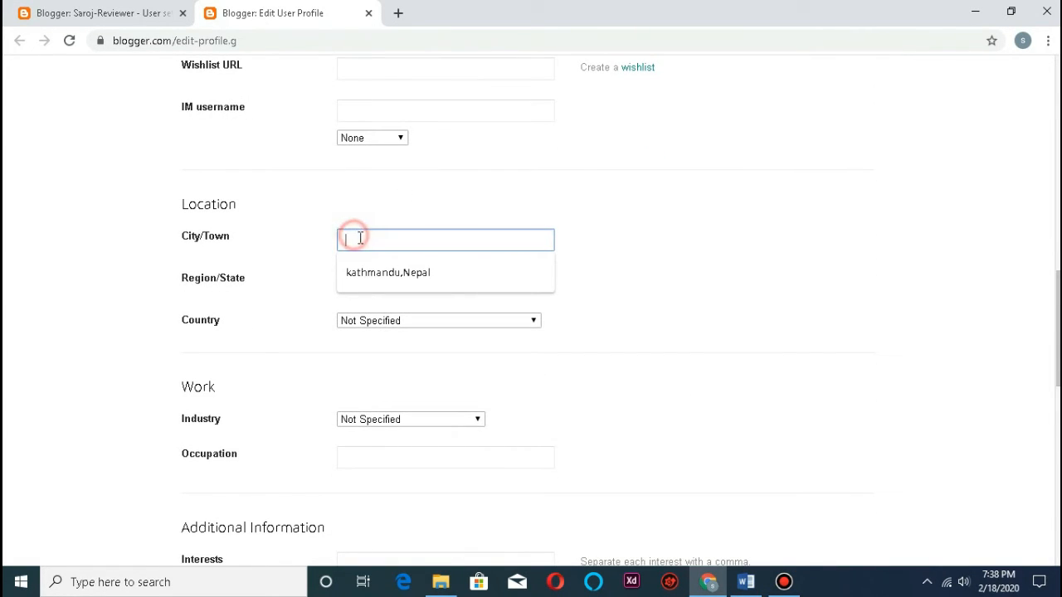
pyautogui.click(410, 270)
pyautogui.click(393, 291)
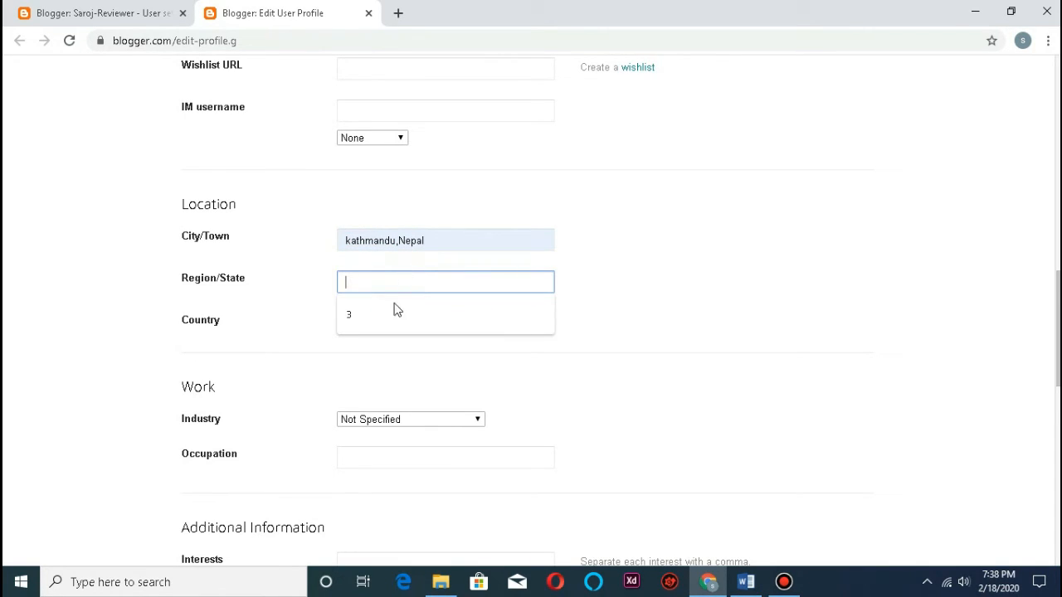
pyautogui.click(395, 309)
# Set the profile's country to Nepal.
pyautogui.click(398, 322)
pyautogui.scroll(-1, 382, 241)
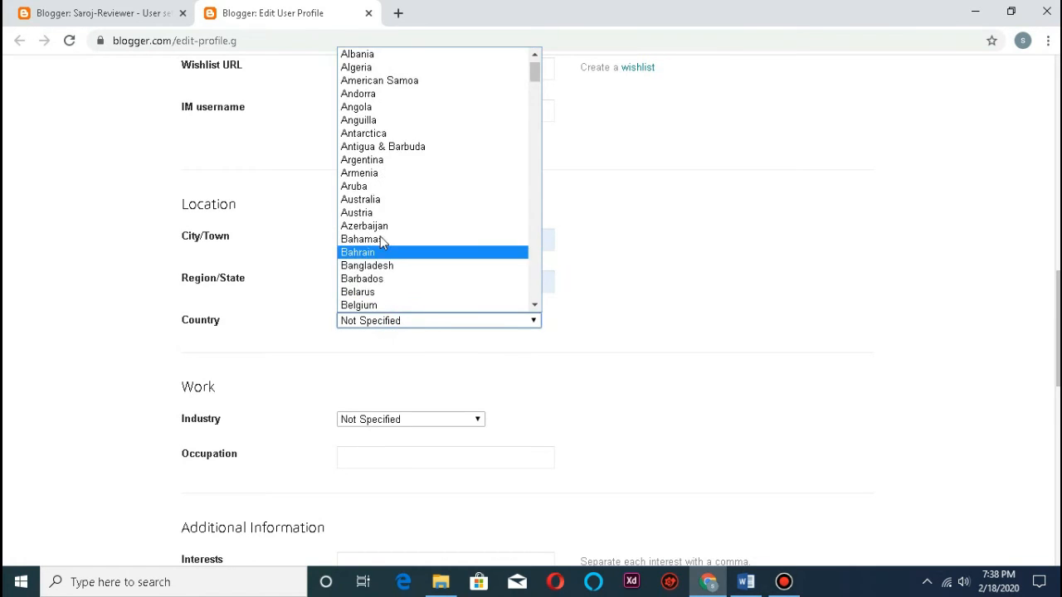
pyautogui.scroll(-15, 382, 241)
pyautogui.scroll(5, 353, 191)
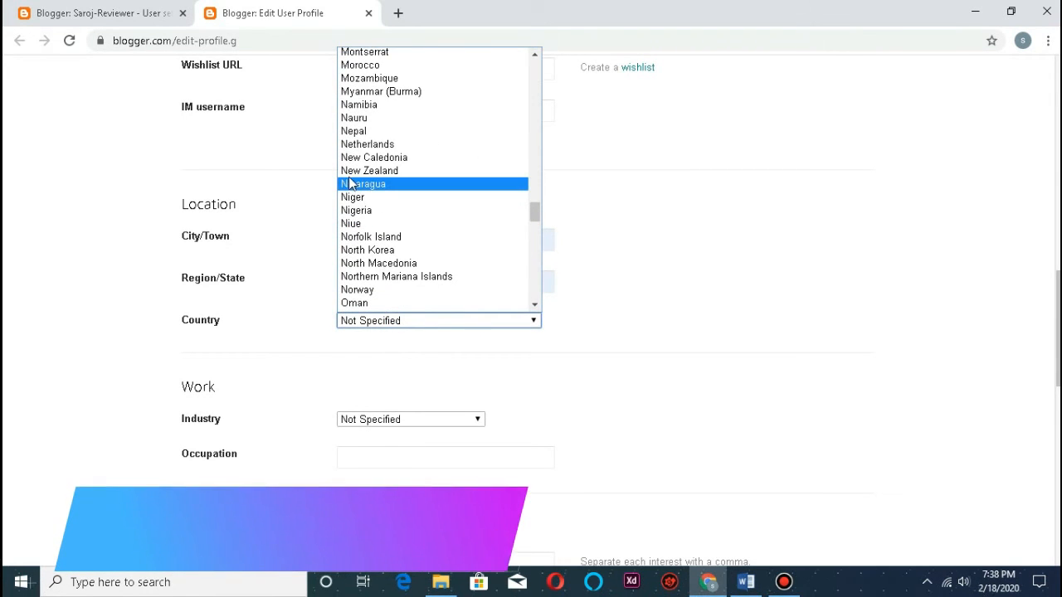
pyautogui.click(352, 130)
# Save the edited user profile and close the profile page to return to the user settings.
pyautogui.scroll(-1, 414, 363)
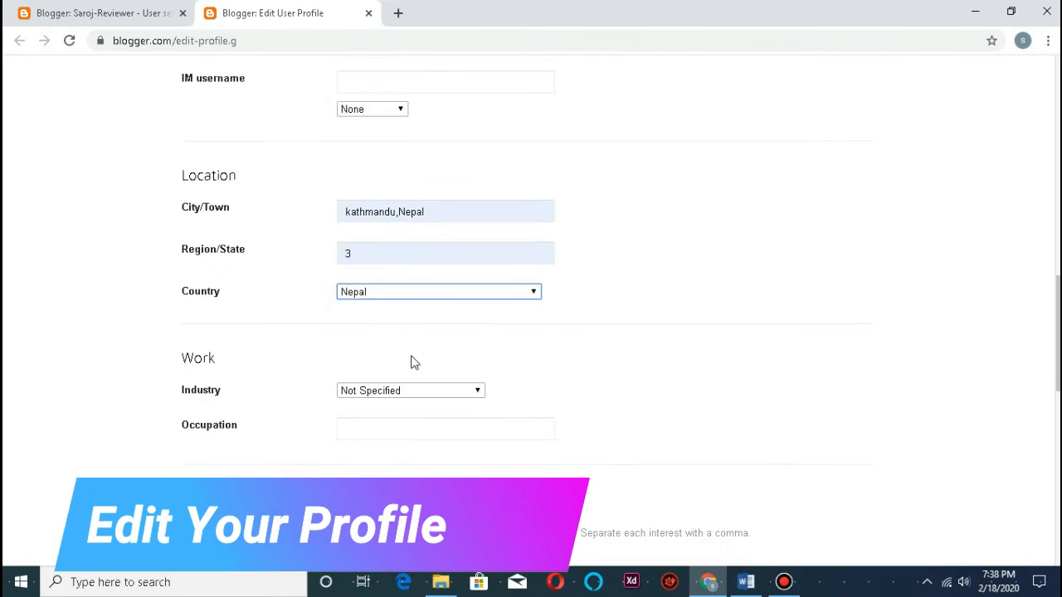
pyautogui.scroll(-2, 414, 363)
pyautogui.scroll(-1, 467, 293)
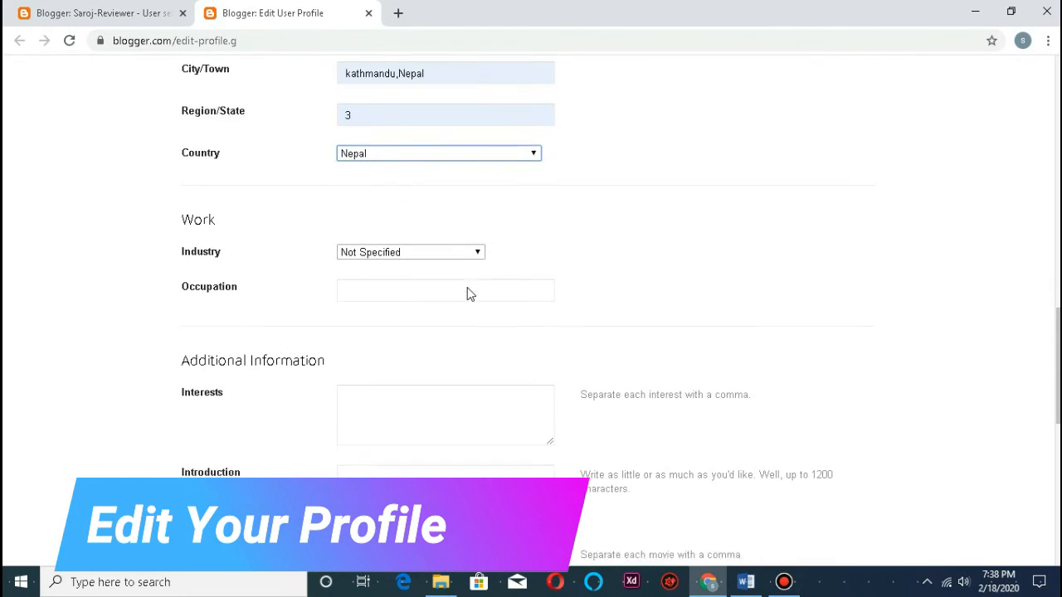
pyautogui.scroll(-7, 467, 292)
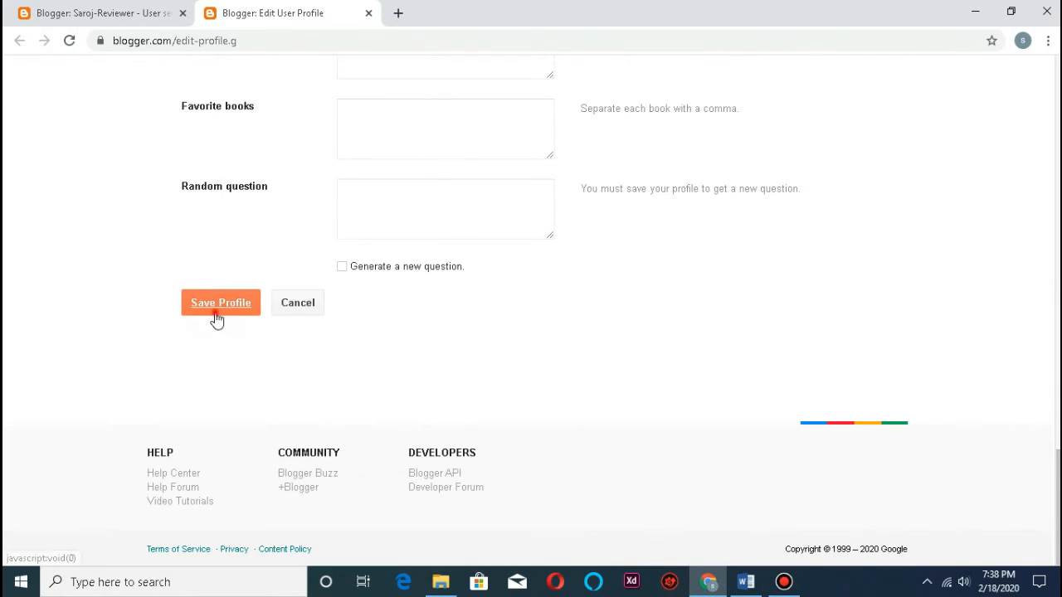
pyautogui.click(216, 320)
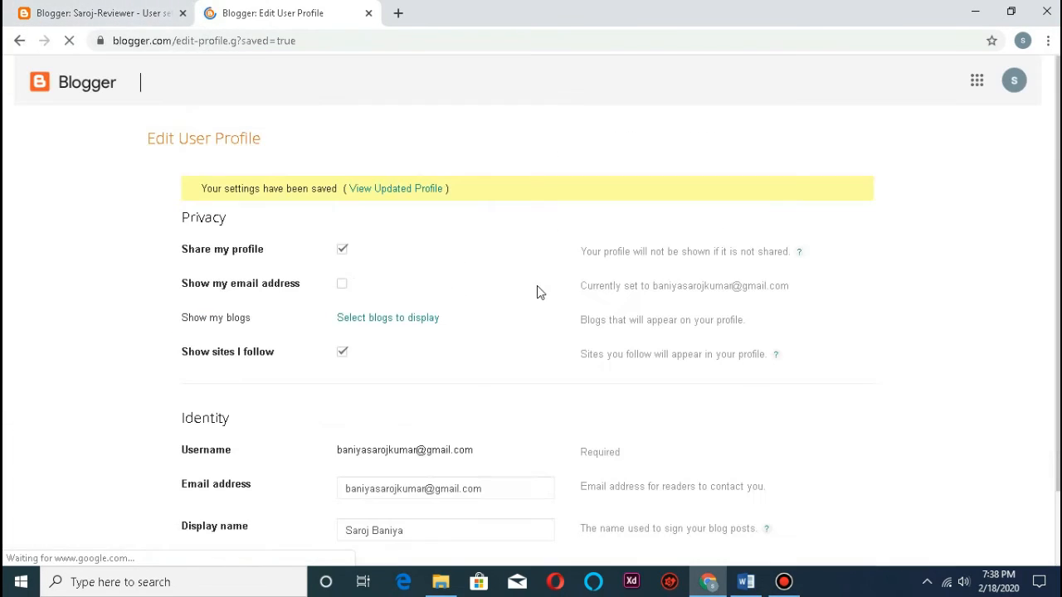
pyautogui.click(369, 14)
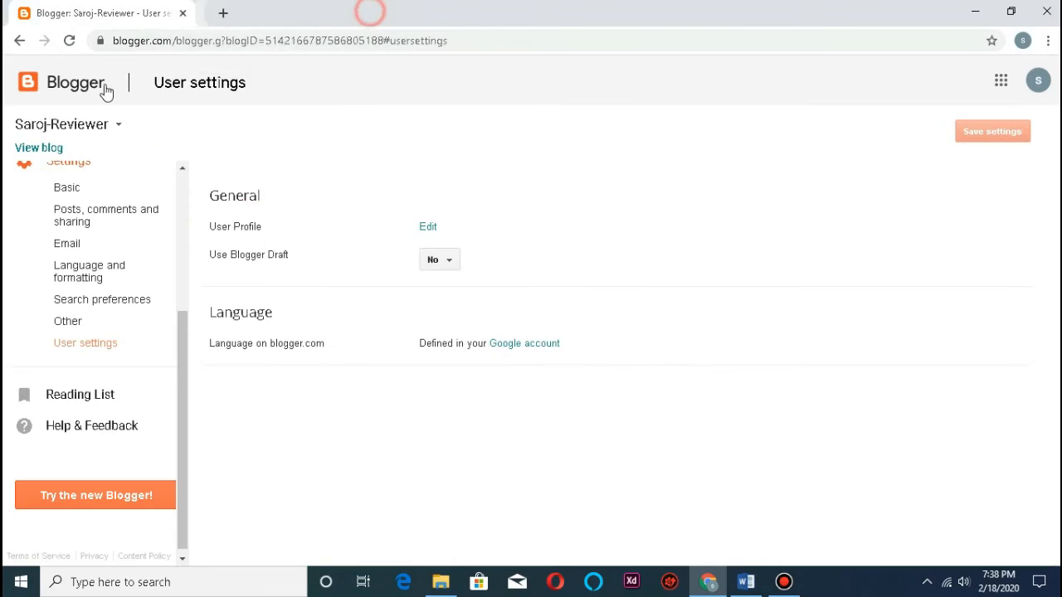
# Review the Reading List's latest Blogger Buzz post and the popular articles under Help & Feedback.
pyautogui.click(85, 398)
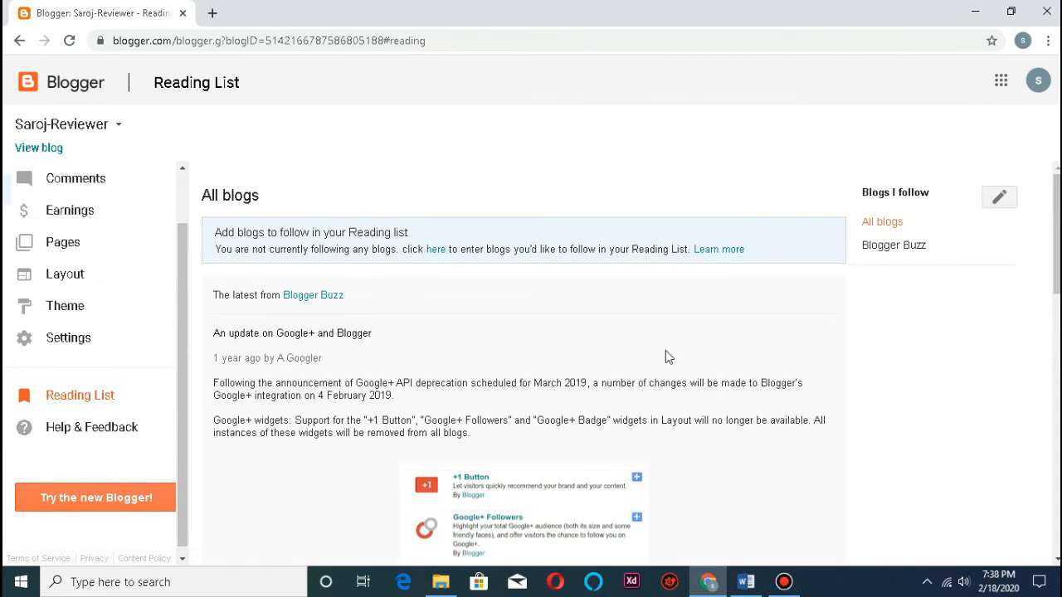
pyautogui.scroll(-3, 599, 324)
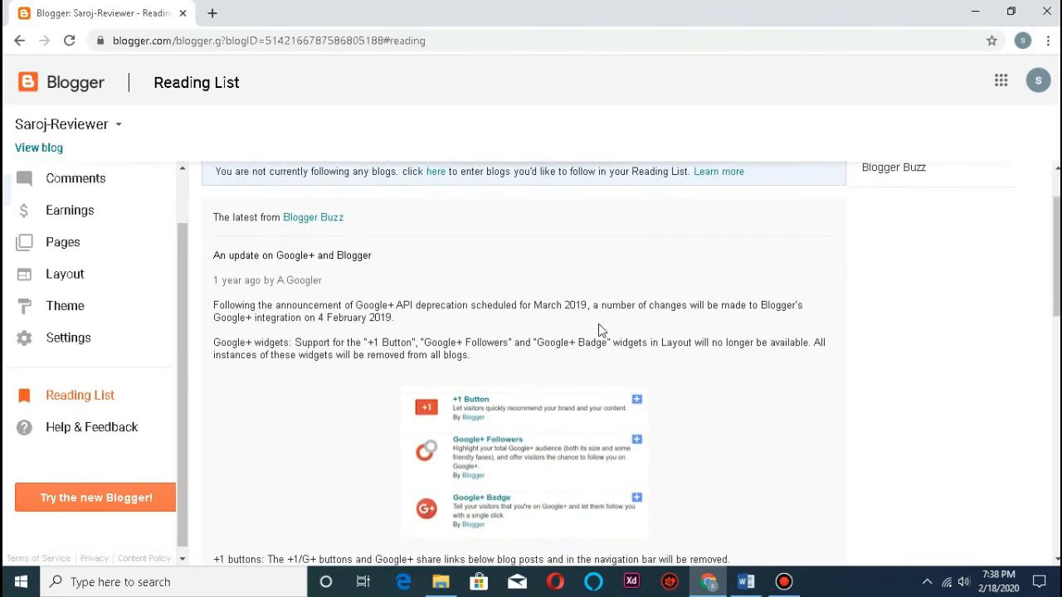
pyautogui.click(98, 428)
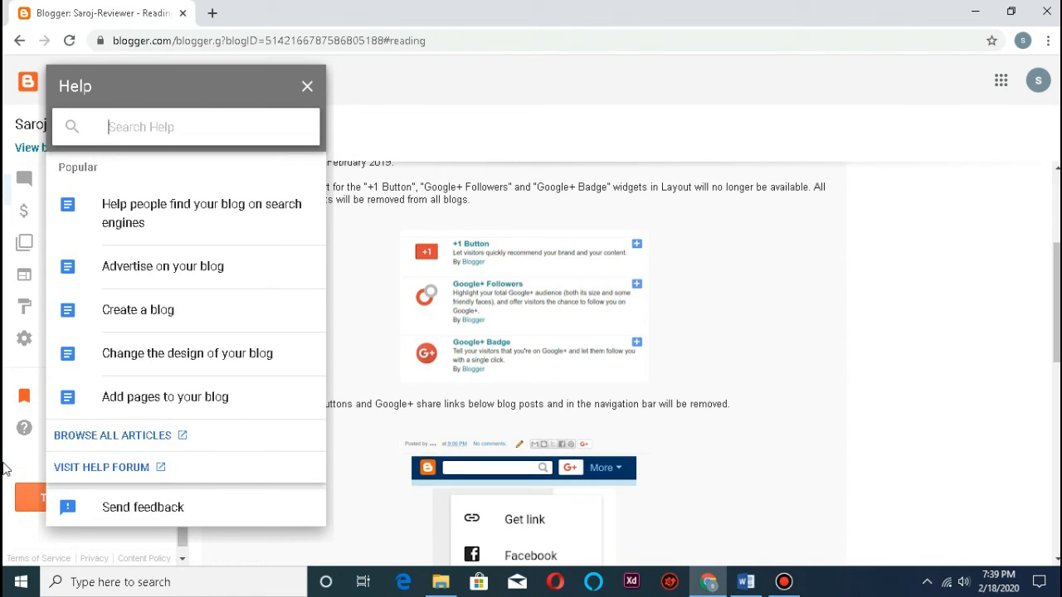
pyautogui.click(306, 87)
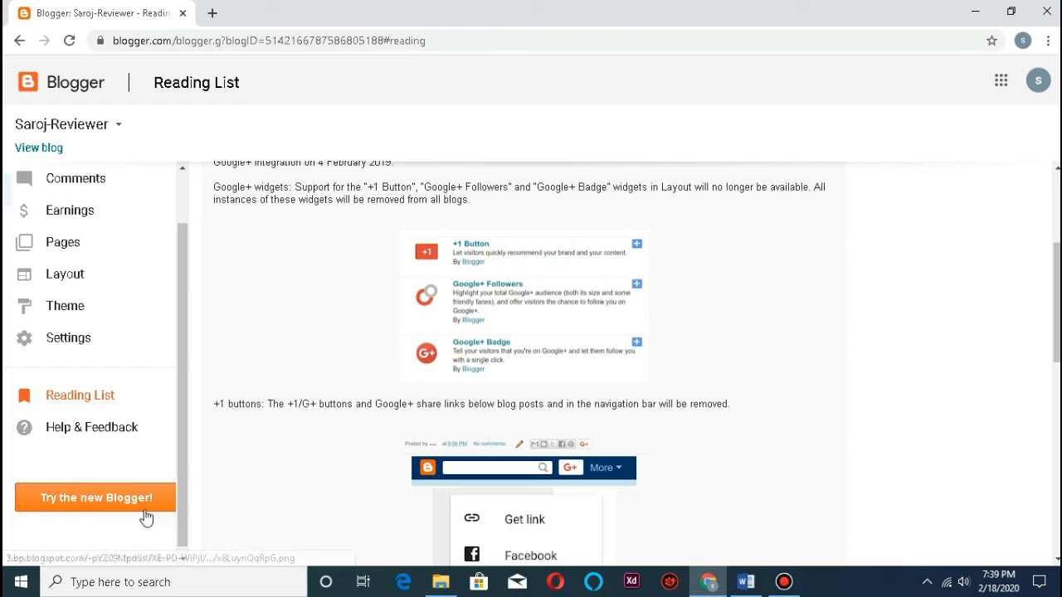
pyautogui.scroll(-3, 572, 551)
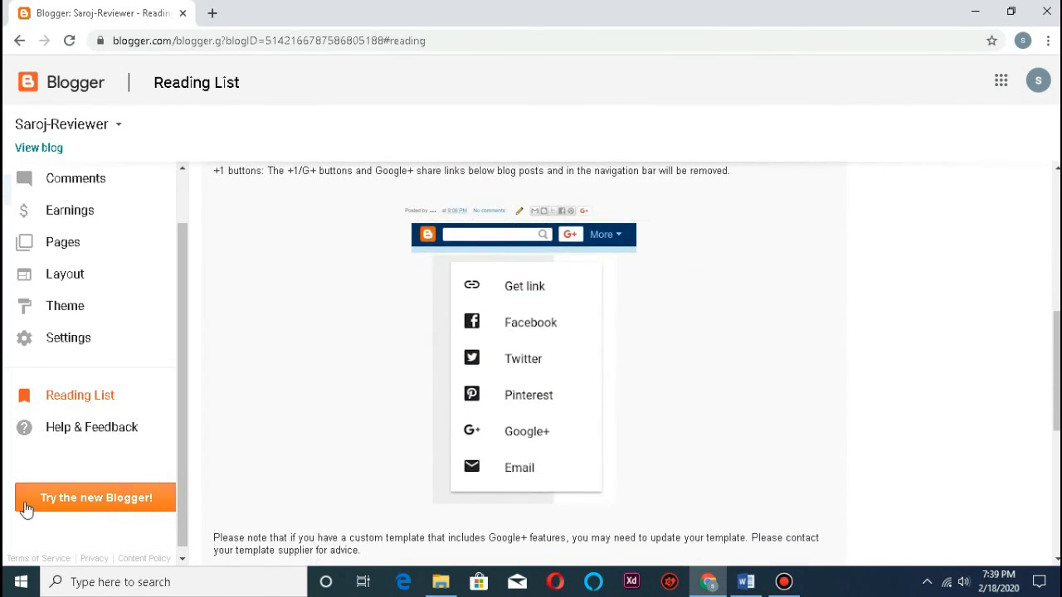
pyautogui.scroll(3, 332, 473)
pyautogui.scroll(3, 376, 461)
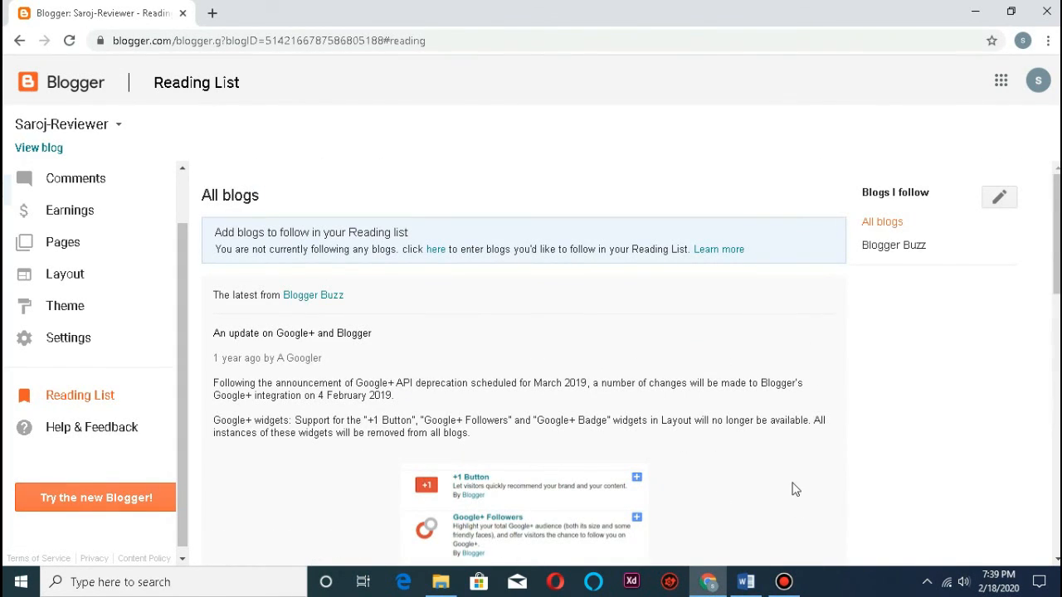
# Switch to the Word document blogger and strike through the selected "Explanation of Blogger Dashboard." item in the First Phase list.
pyautogui.click(745, 581)
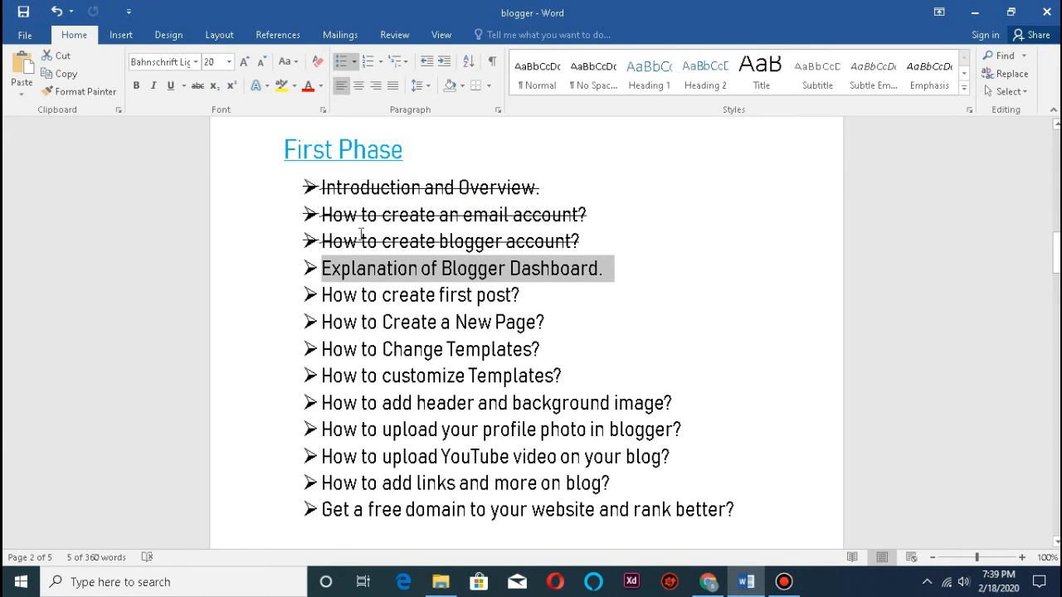
pyautogui.click(196, 91)
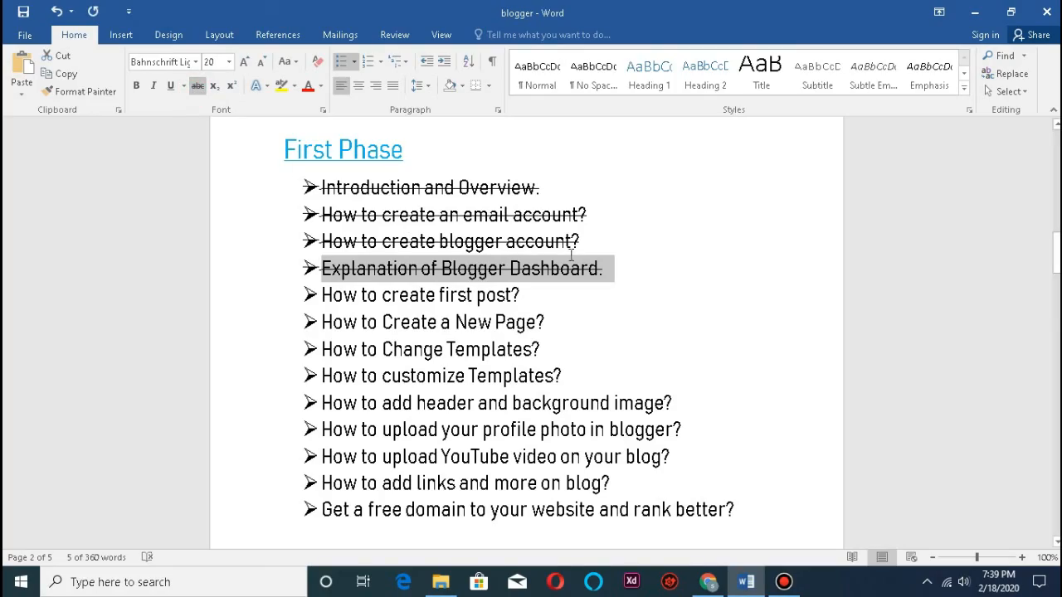
pyautogui.click(639, 274)
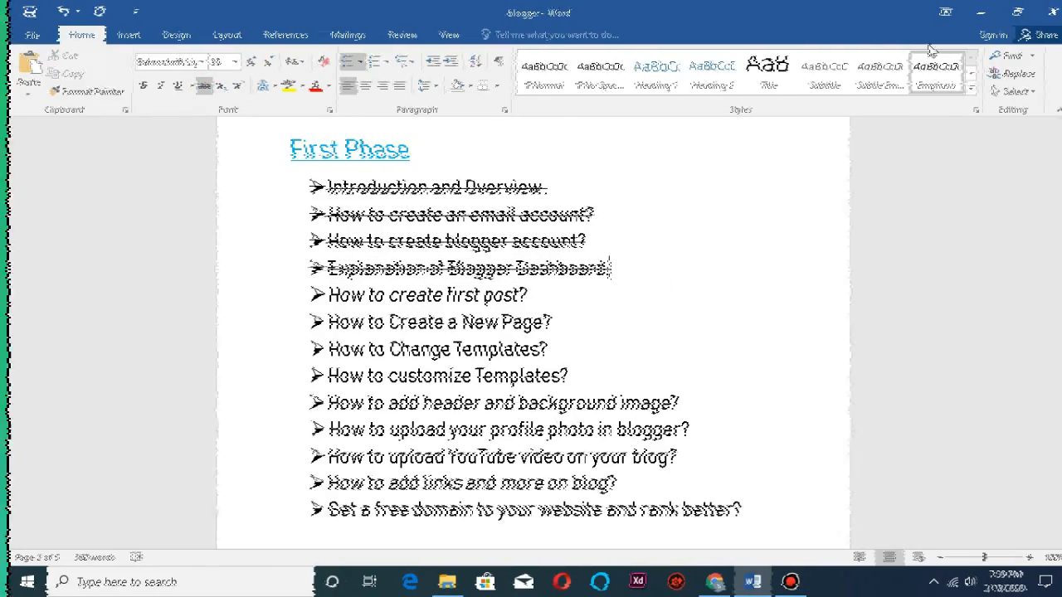